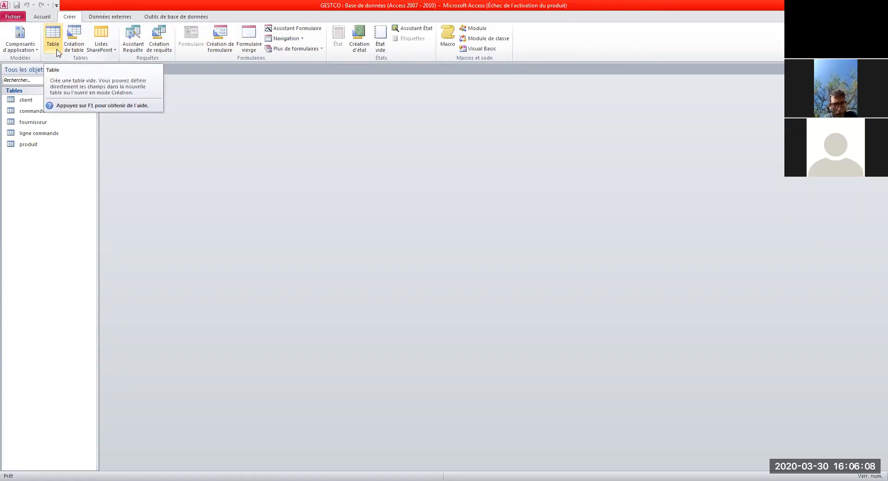
Step: Create a new blank table and save it as 'stagiaire' in Design view
{"action": "left_click", "coordinate": [53, 41]}
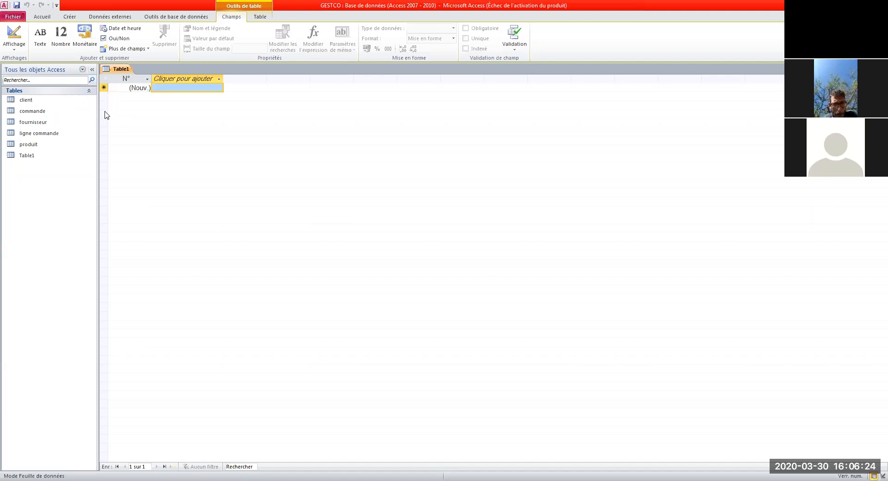
{"action": "left_click", "coordinate": [34, 157]}
{"action": "right_click", "coordinate": [34, 159]}
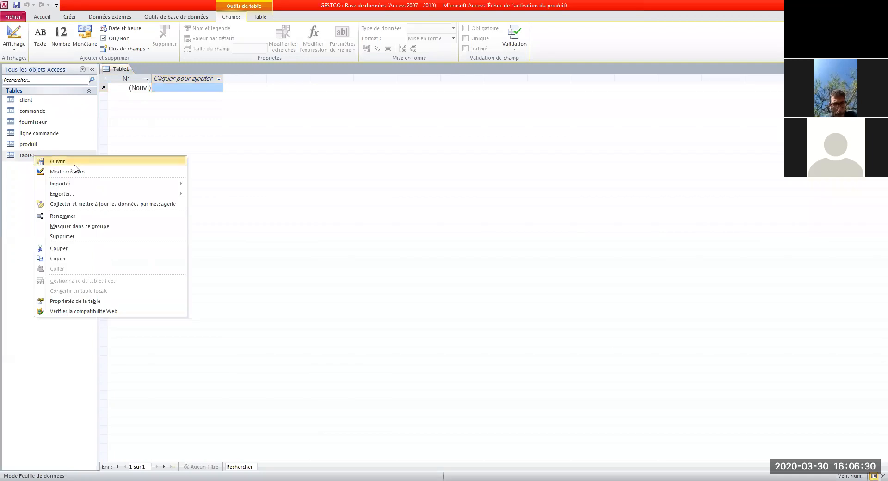
{"action": "left_click", "coordinate": [120, 175]}
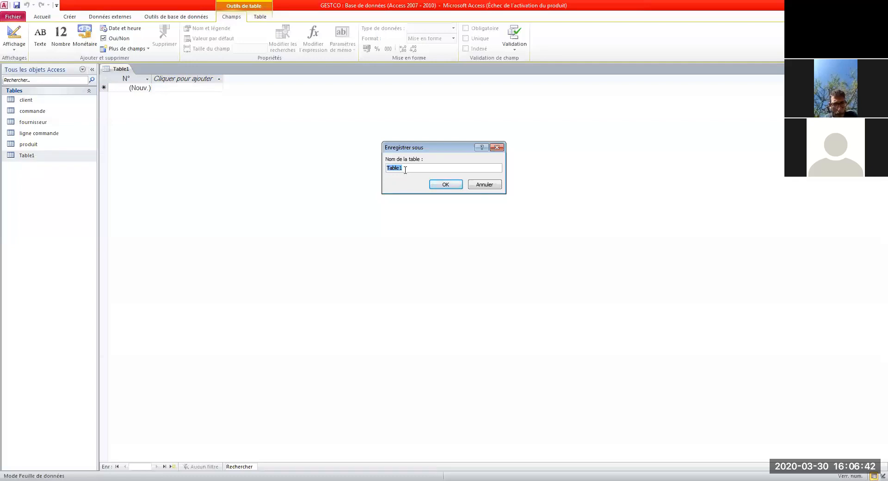
{"action": "type", "text": "stagiaire"}
{"action": "left_click", "coordinate": [457, 187]}
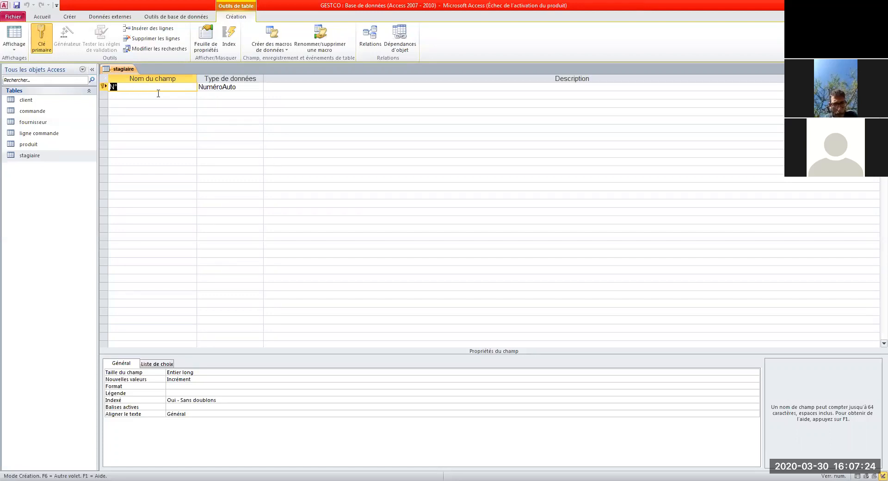
Step: Rename the N° key field to 'num stag' and bring up its data type list
{"action": "type", "text": "num stag"}
{"action": "left_click", "coordinate": [231, 88]}
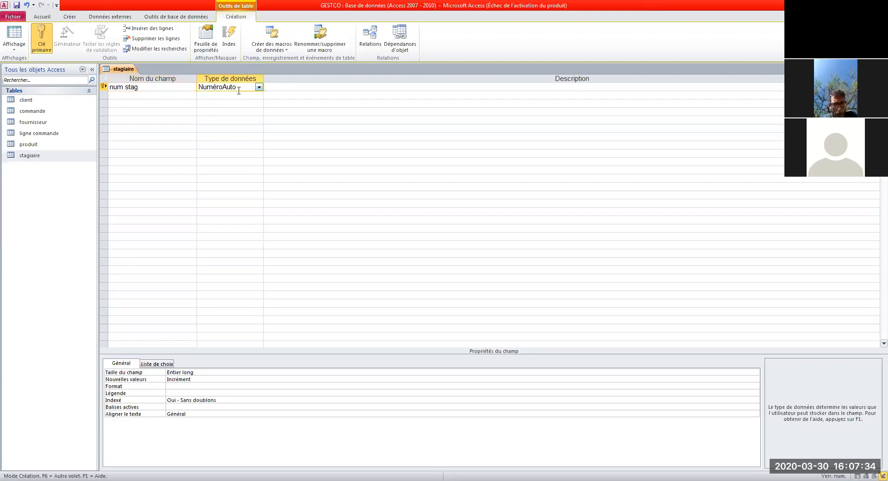
{"action": "left_click", "coordinate": [259, 89]}
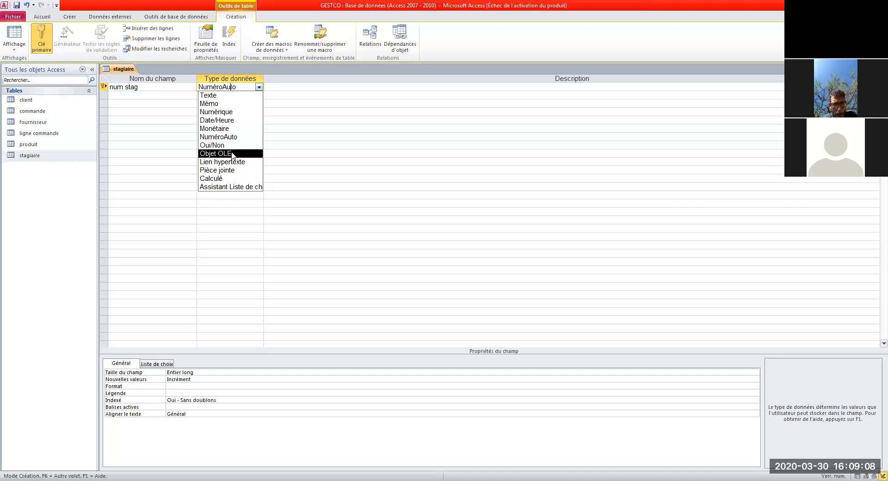
Step: Make num stag Numérique and add a Texte field named 'nom'
{"action": "left_click", "coordinate": [166, 88]}
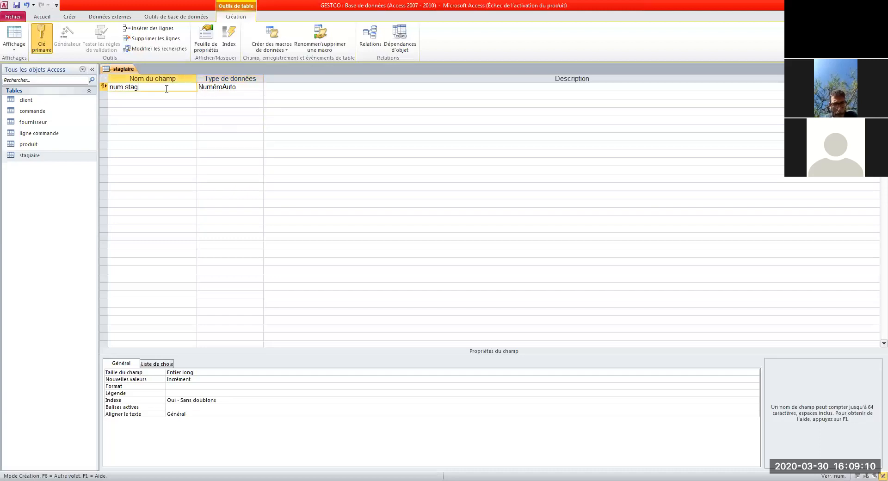
{"action": "left_click", "coordinate": [259, 88]}
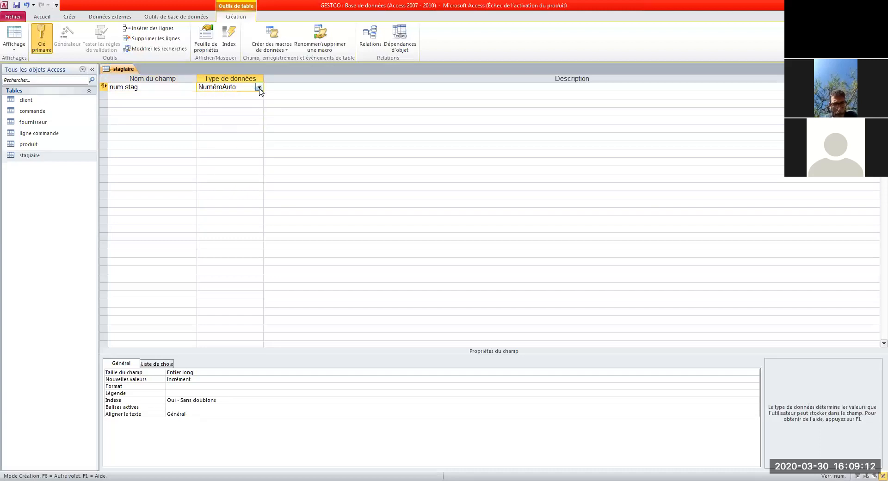
{"action": "left_click", "coordinate": [222, 111]}
{"action": "left_click", "coordinate": [146, 95]}
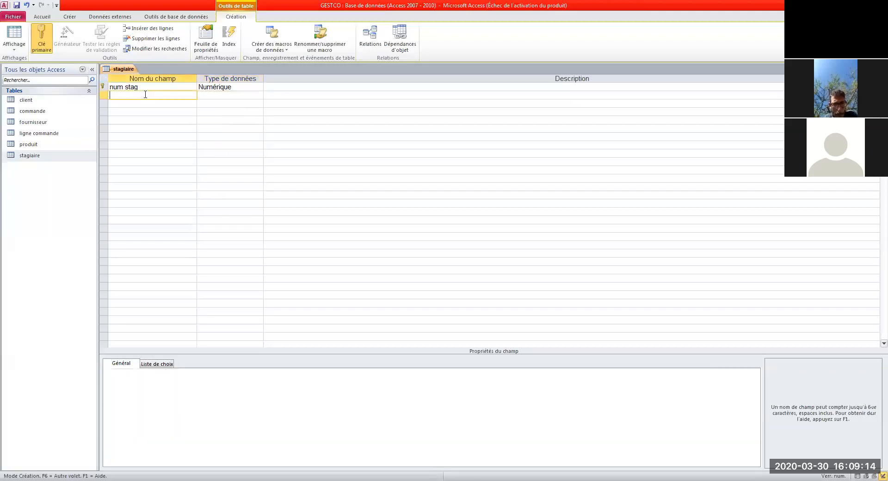
{"action": "type", "text": "nom"}
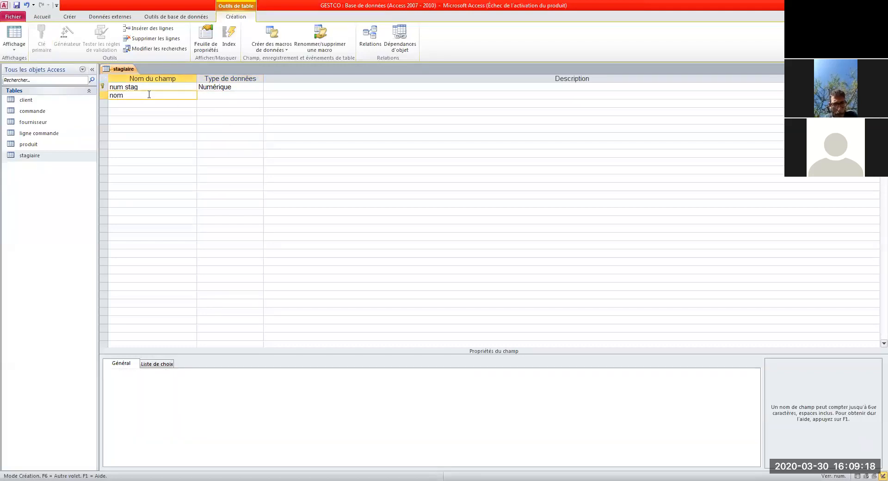
{"action": "left_click", "coordinate": [248, 98]}
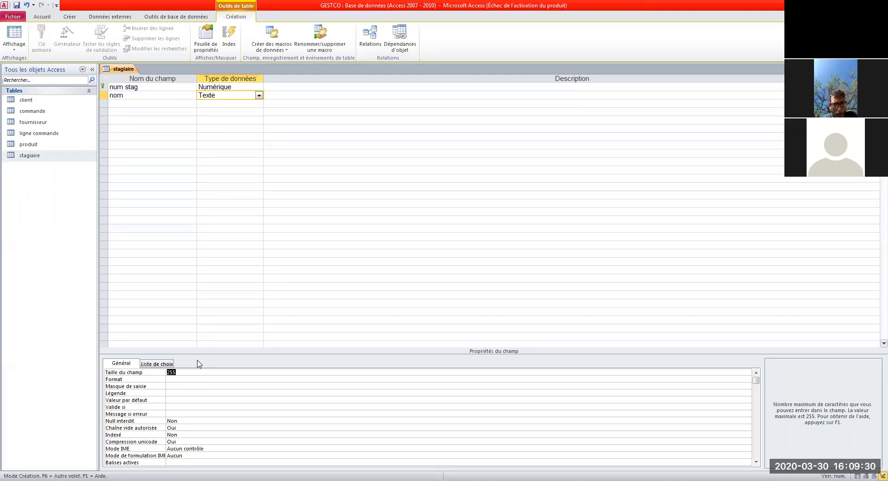
{"action": "type", "text": "20"}
Step: Add 'prenom' as Texte with field size 20, then name a fourth field 'adresse'
{"action": "left_click", "coordinate": [162, 103]}
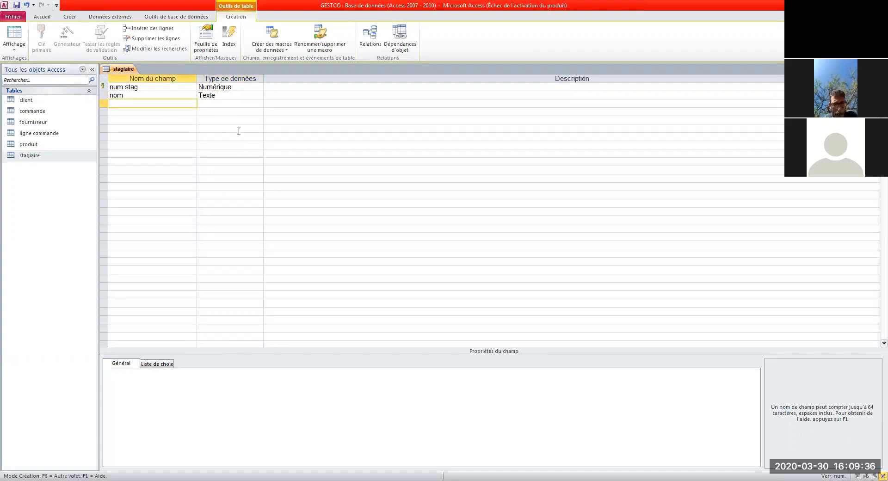
{"action": "type", "text": "prenom"}
{"action": "left_click", "coordinate": [235, 105]}
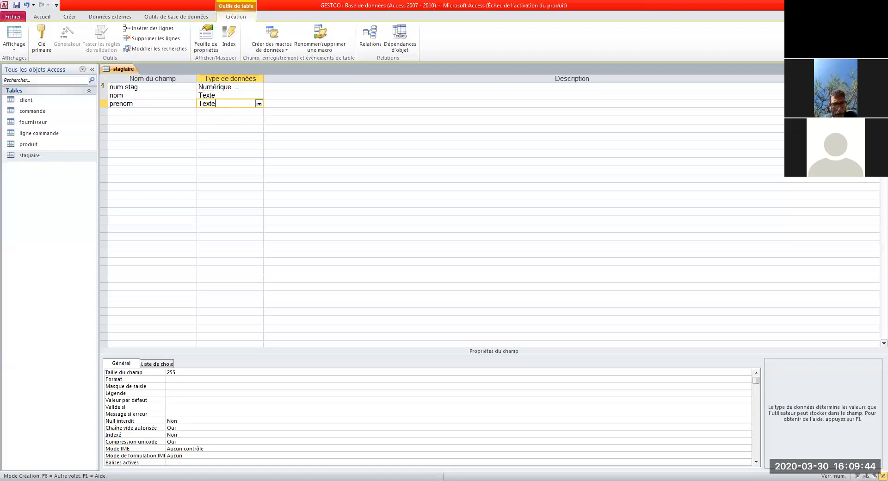
{"action": "left_click", "coordinate": [186, 372]}
{"action": "key", "text": "BackSpace"}
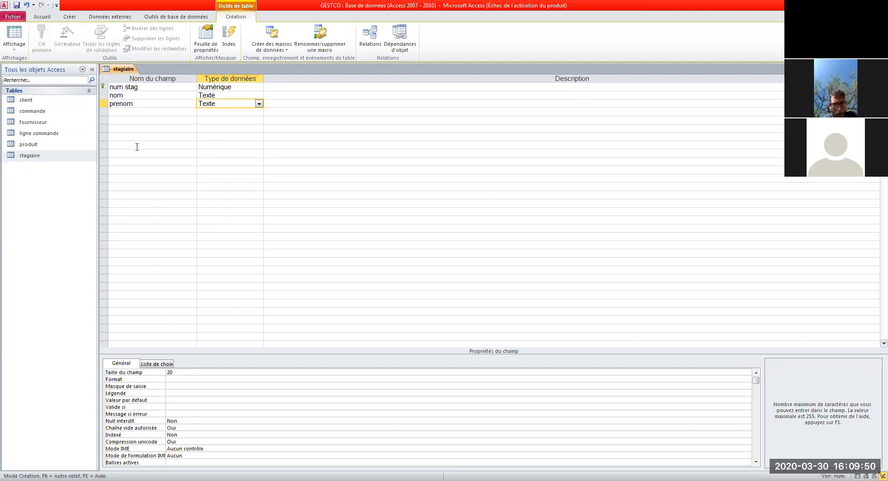
{"action": "left_click", "coordinate": [128, 114]}
{"action": "type", "text": "adresse"}
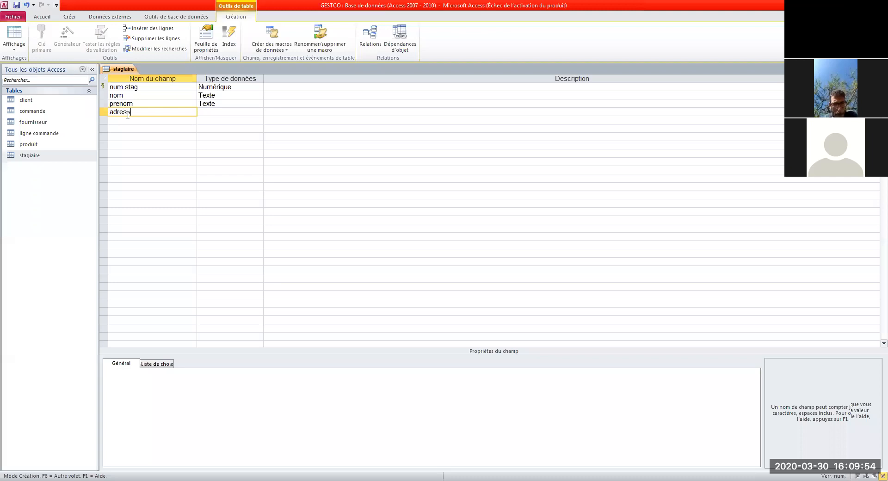
Step: Make adresse a Texte field with field size 25
{"action": "left_click", "coordinate": [235, 111]}
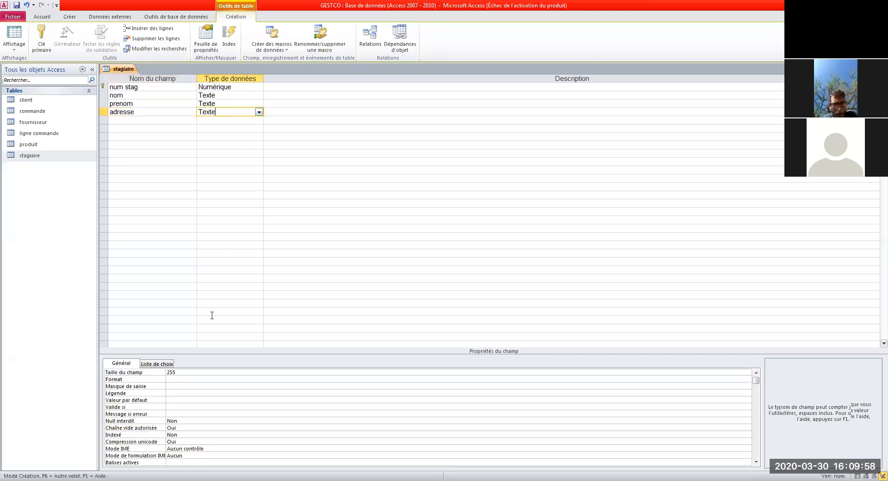
{"action": "left_click", "coordinate": [203, 372]}
{"action": "key", "text": "BackSpace"}
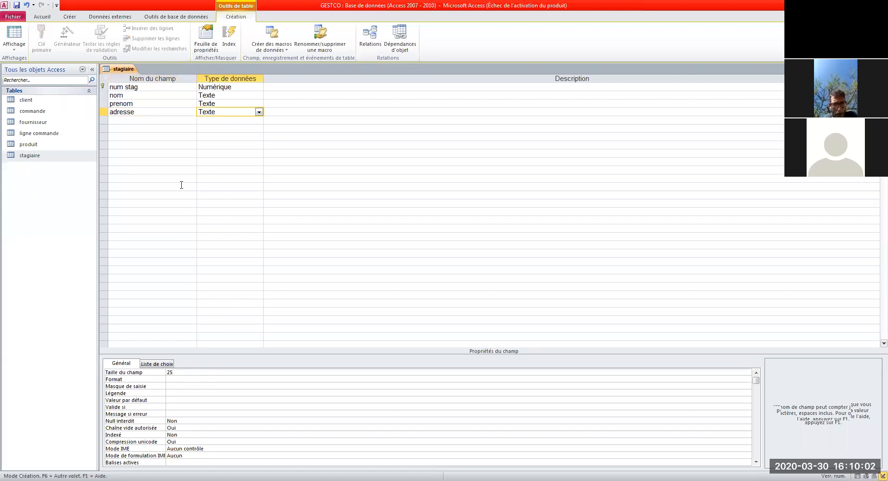
Step: Add a fifth field 'tele' of type Numérique
{"action": "left_click", "coordinate": [153, 121]}
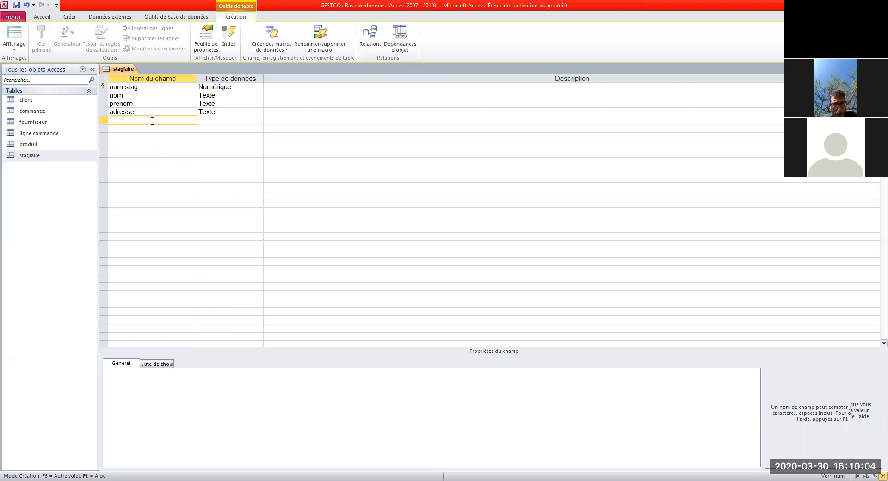
{"action": "type", "text": "tel"}
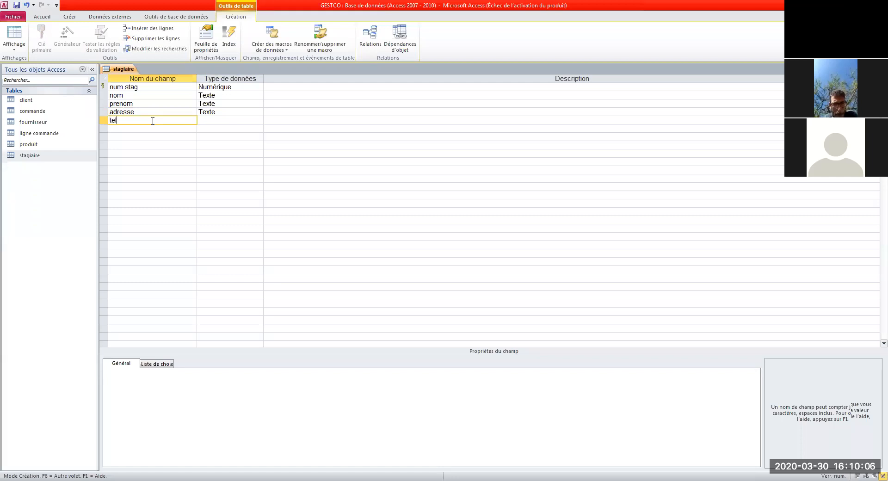
{"action": "type", "text": "e"}
{"action": "left_click", "coordinate": [239, 122]}
{"action": "left_click", "coordinate": [259, 121]}
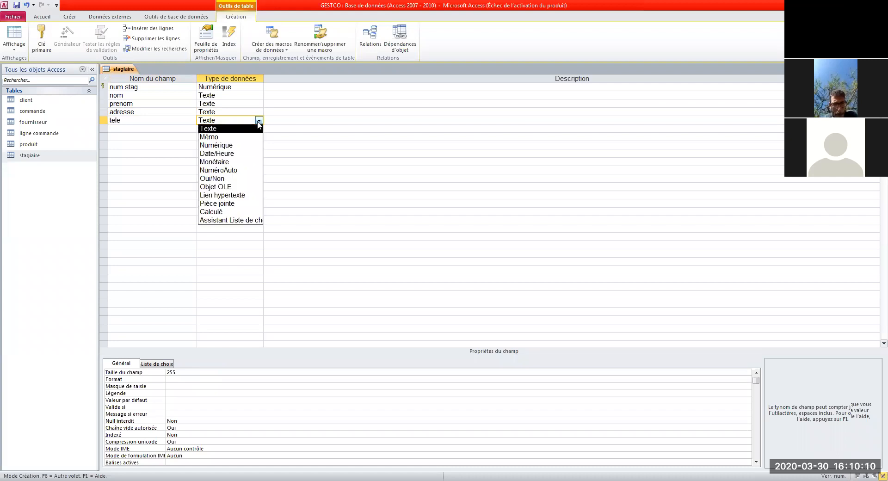
{"action": "left_click", "coordinate": [240, 145]}
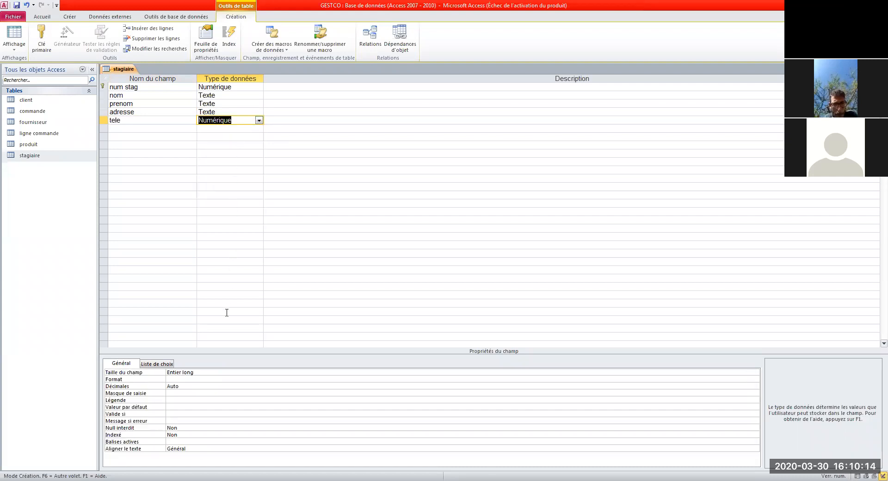
{"action": "left_click", "coordinate": [194, 371]}
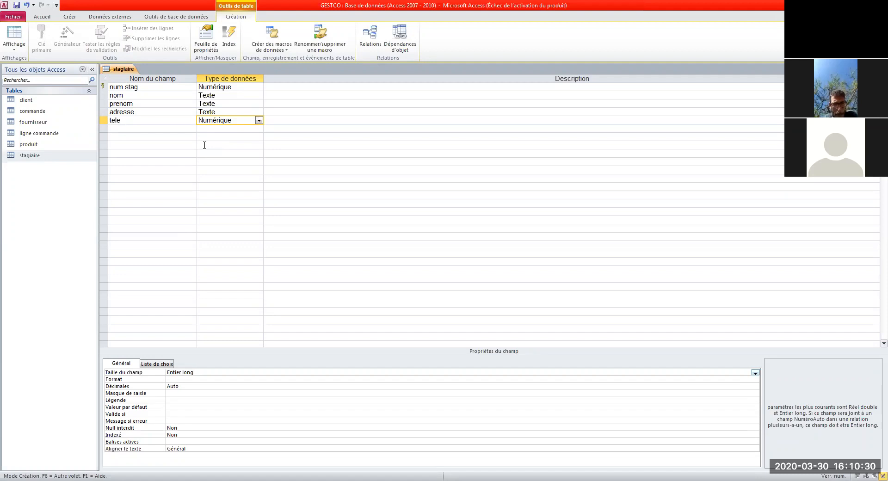
{"action": "left_click", "coordinate": [103, 86]}
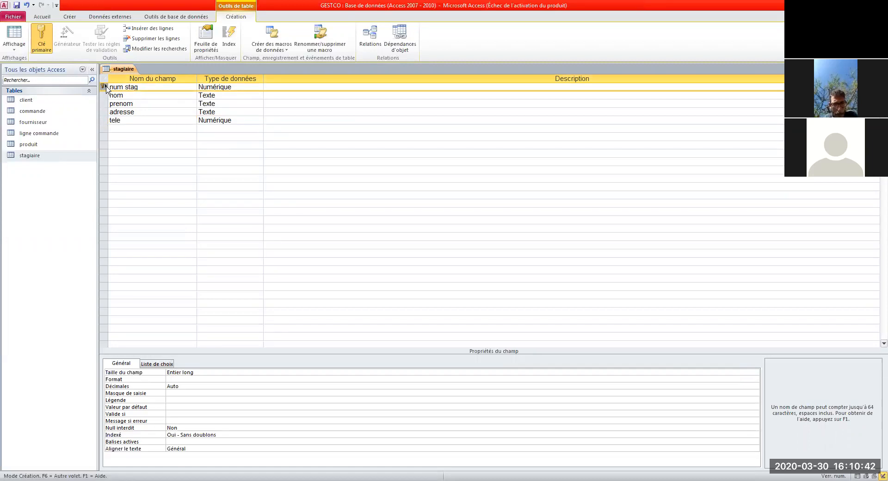
Step: Keep num stag as the primary key, then close the stagiaire design and save the structure
{"action": "left_click", "coordinate": [42, 47]}
{"action": "left_click", "coordinate": [38, 42]}
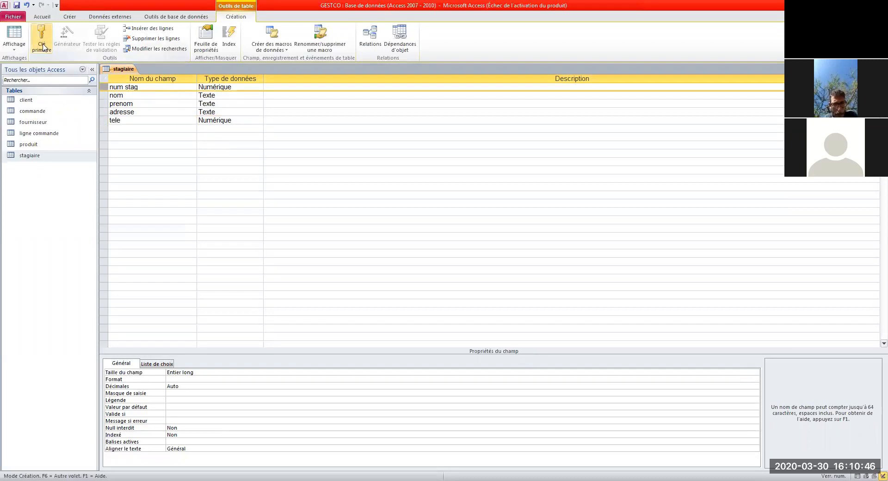
{"action": "left_click", "coordinate": [43, 45]}
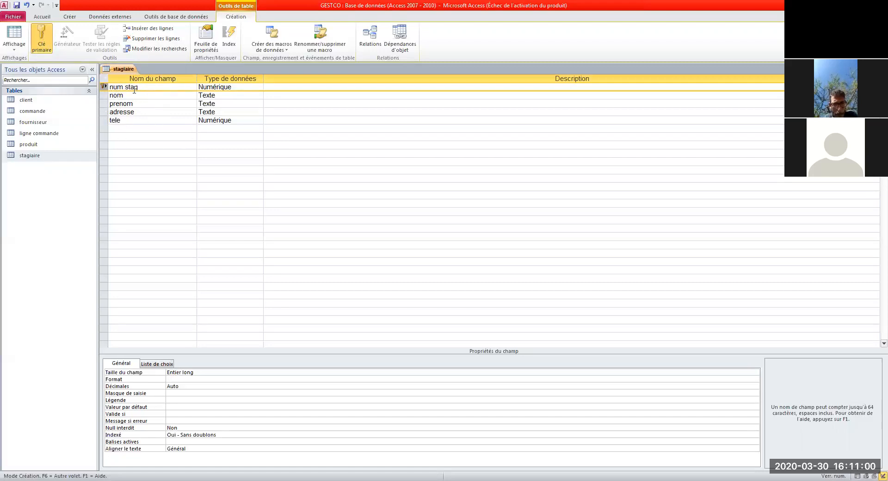
{"action": "left_click", "coordinate": [157, 127]}
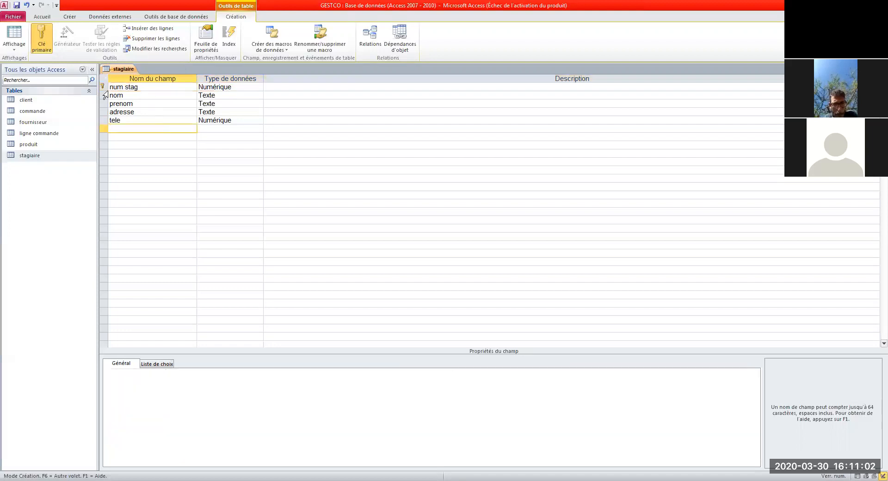
{"action": "left_click", "coordinate": [118, 86]}
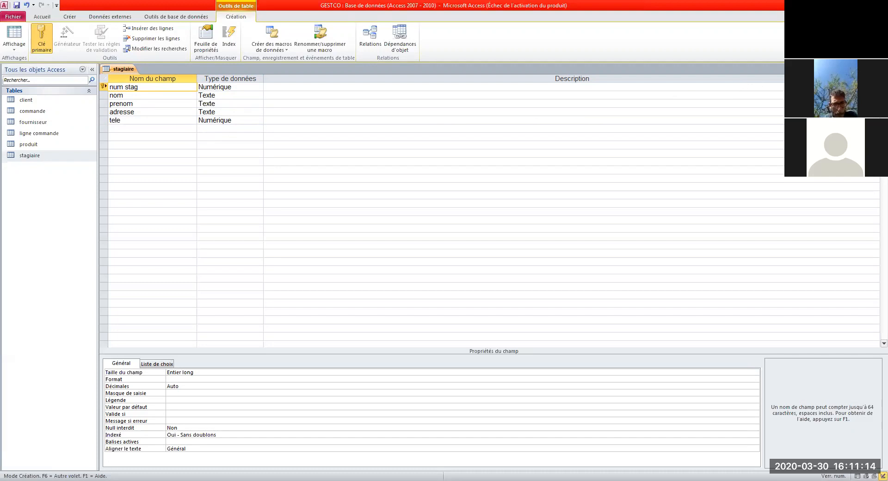
{"action": "left_click", "coordinate": [883, 69]}
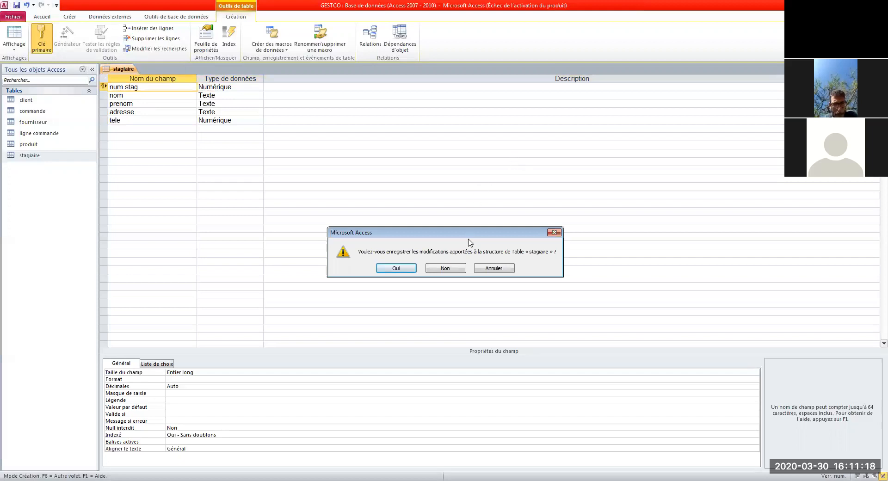
{"action": "left_click", "coordinate": [403, 269]}
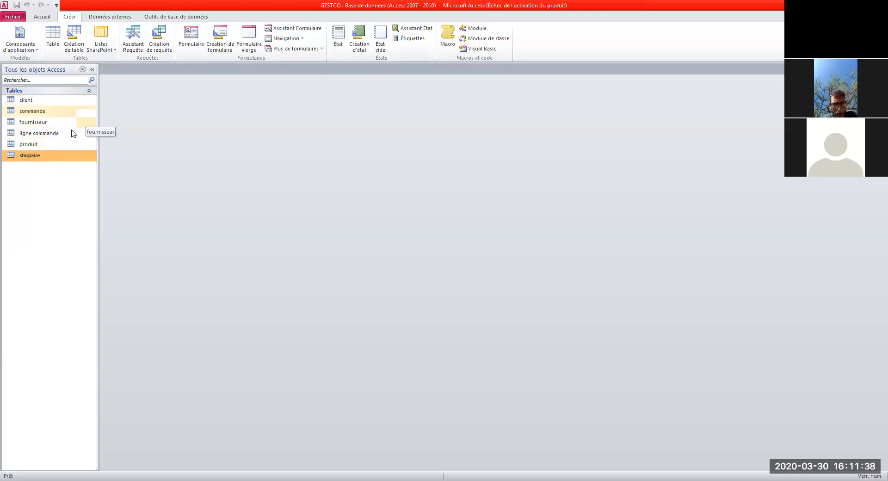
Step: Create another new table named 'aaaa' with its default N° field and close its design view
{"action": "left_click", "coordinate": [56, 37]}
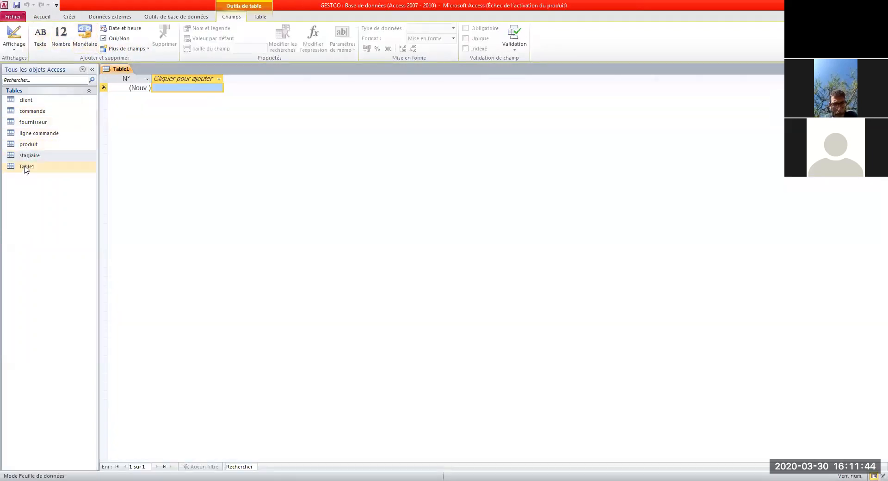
{"action": "left_click", "coordinate": [26, 168]}
{"action": "right_click", "coordinate": [26, 168]}
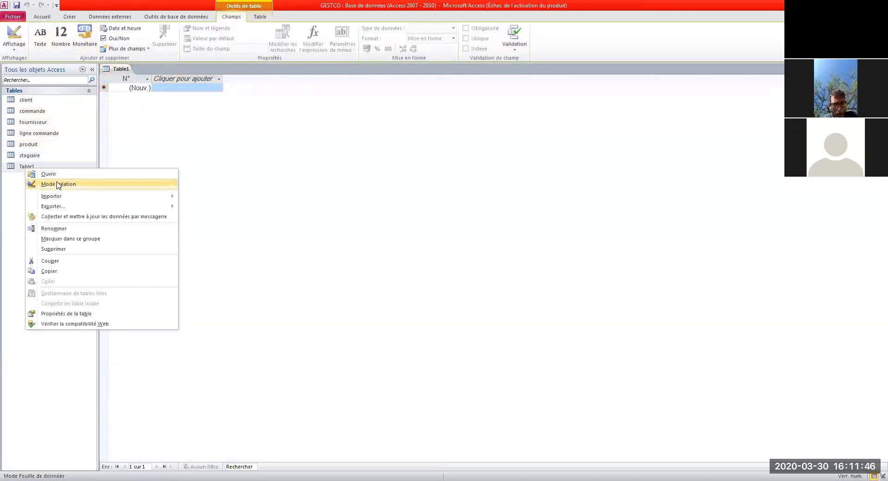
{"action": "left_click", "coordinate": [58, 184]}
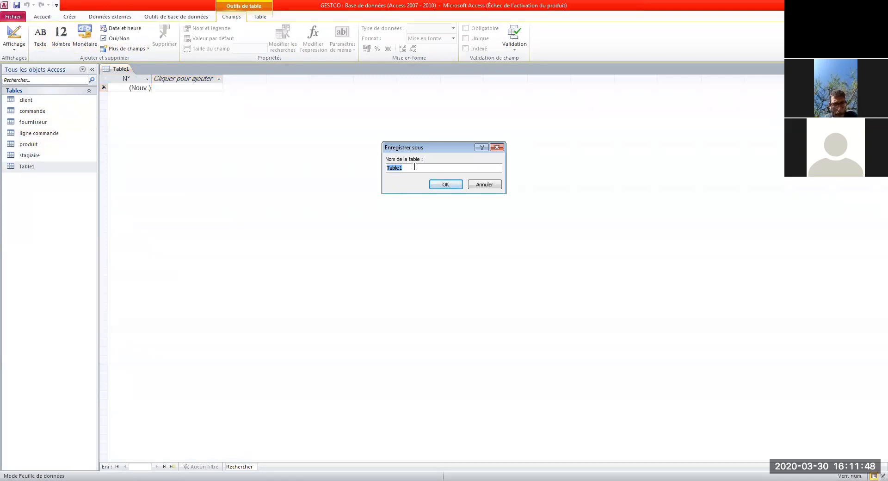
{"action": "type", "text": "aaaa"}
{"action": "left_click", "coordinate": [445, 184]}
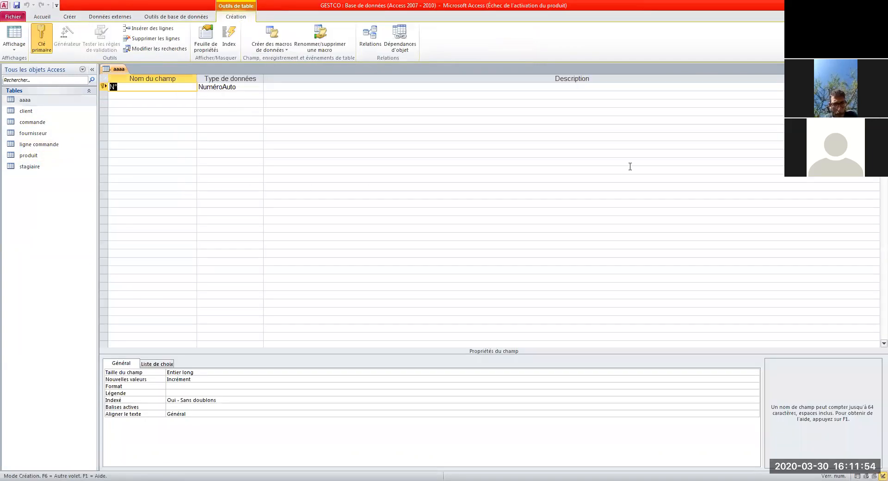
{"action": "left_click", "coordinate": [123, 87]}
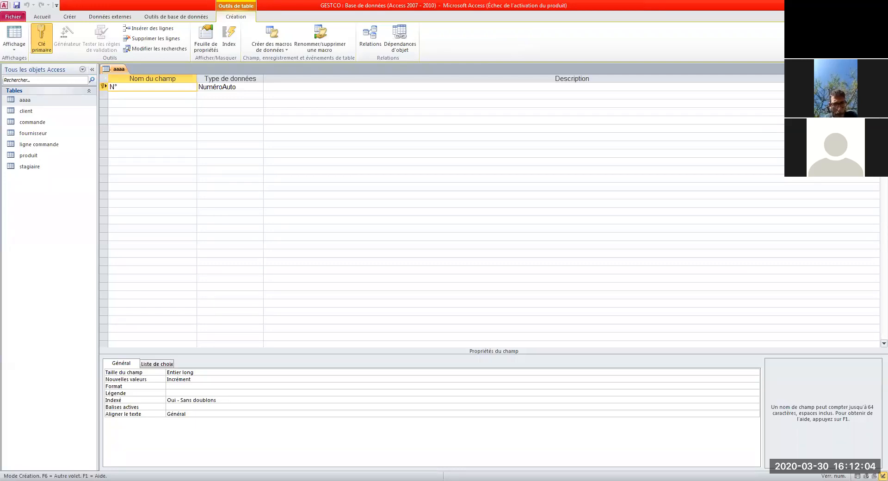
{"action": "key", "text": "ctrl+w"}
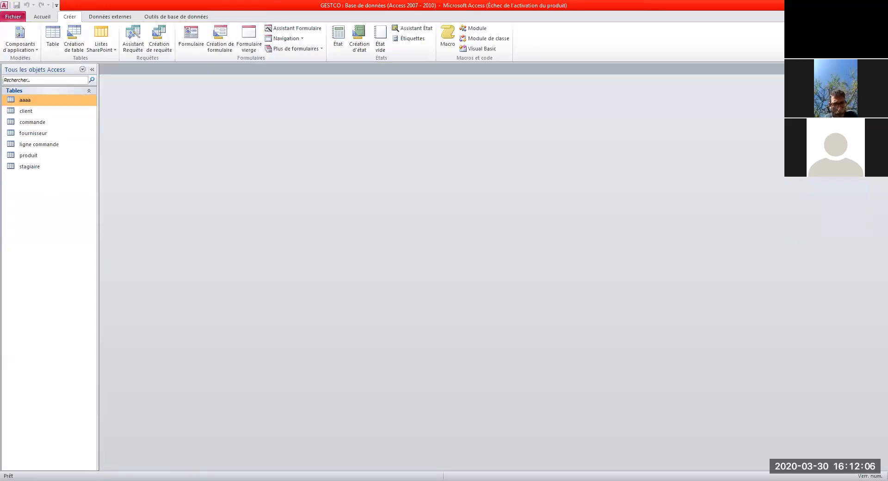
{"action": "right_click", "coordinate": [38, 102]}
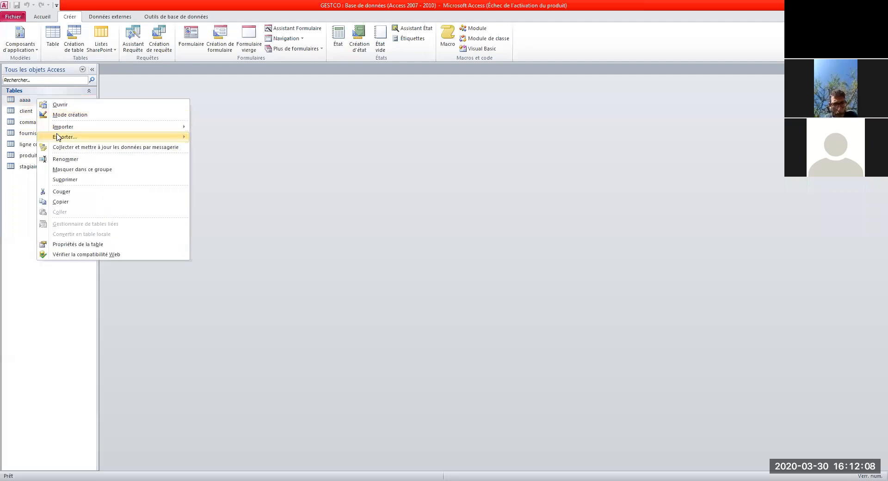
Step: Delete the aaaa table from the GESTCO database, confirming with Oui
{"action": "left_click", "coordinate": [74, 181]}
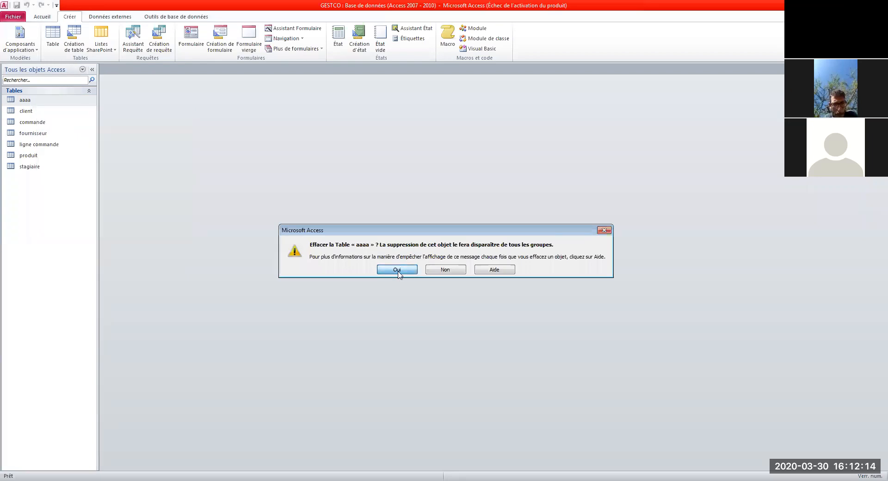
{"action": "left_click", "coordinate": [397, 270]}
{"action": "left_click", "coordinate": [37, 156]}
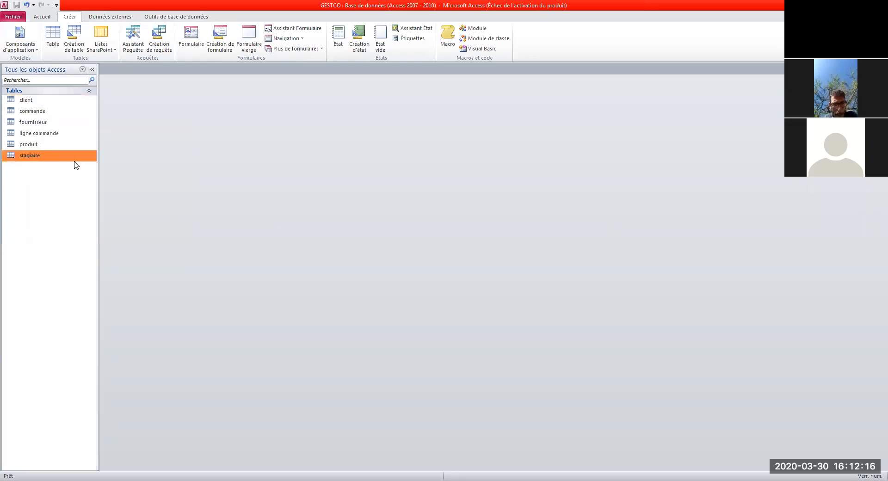
Step: Open stagiaire and enter record 12 with the trainee's last name, first name, address and phone number
{"action": "double_click", "coordinate": [28, 160]}
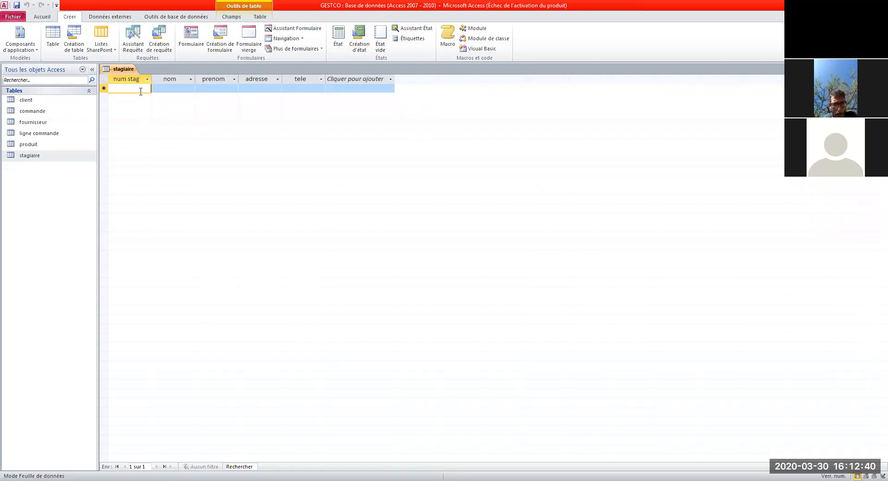
{"action": "type", "text": "12"}
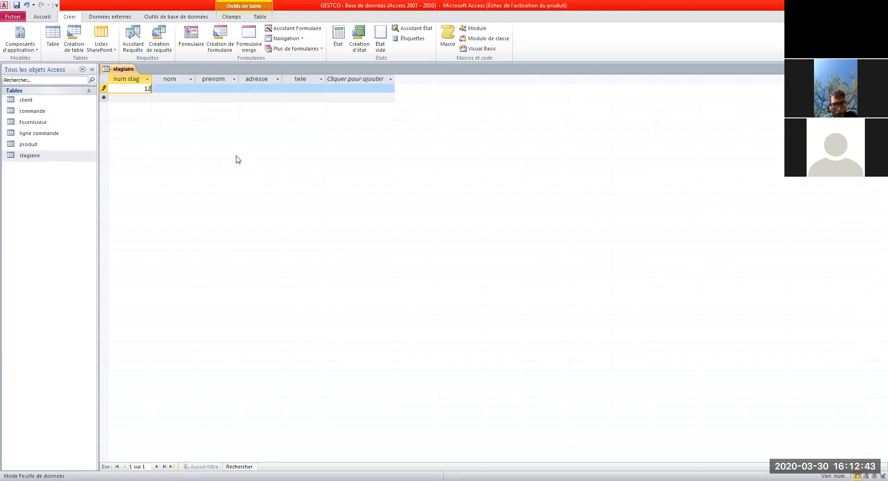
{"action": "left_click", "coordinate": [185, 90]}
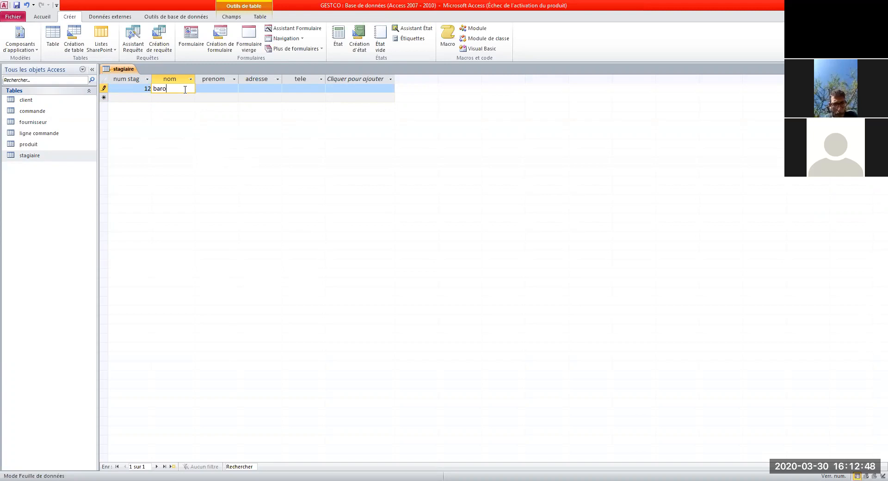
{"action": "left_click", "coordinate": [215, 88]}
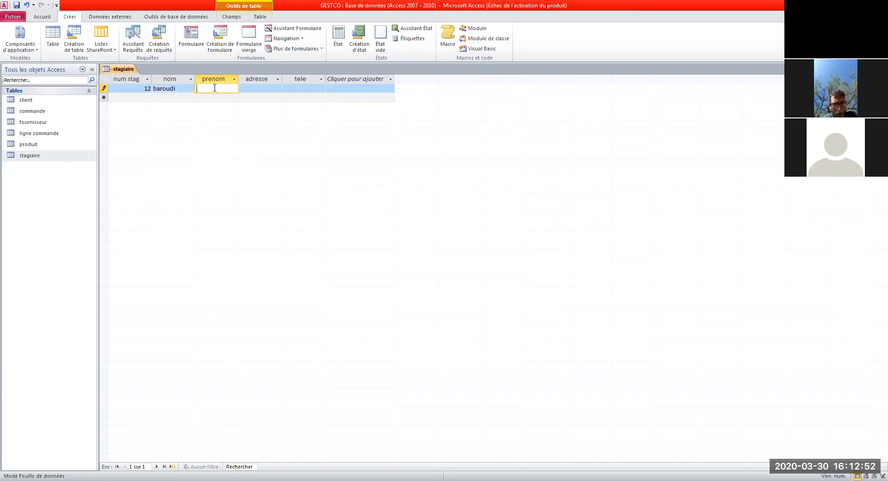
{"action": "left_click", "coordinate": [253, 89]}
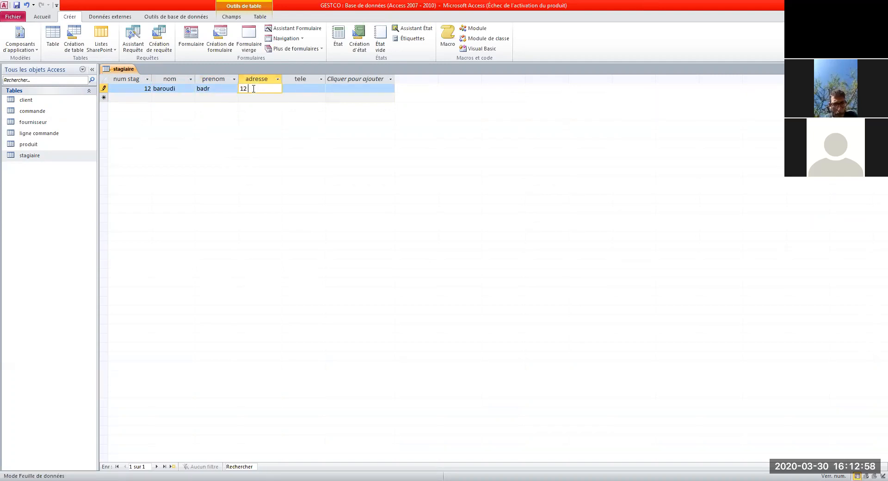
{"action": "left_click", "coordinate": [309, 91]}
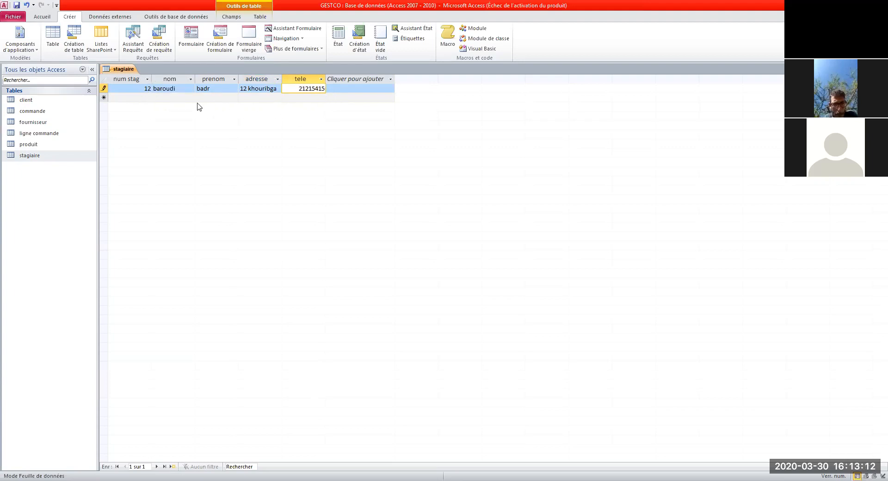
Step: Start record 13, then close the stagiaire datasheet
{"action": "left_click", "coordinate": [141, 99]}
{"action": "type", "text": "13"}
{"action": "left_click", "coordinate": [184, 99]}
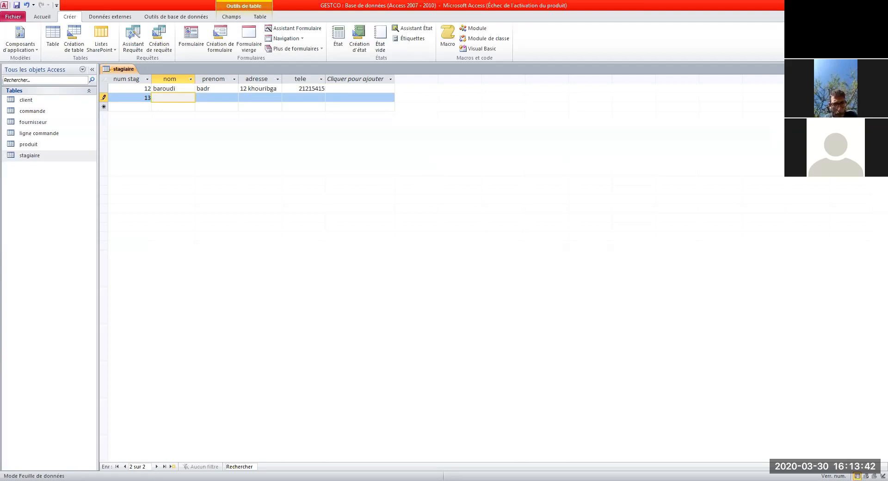
{"action": "left_click", "coordinate": [883, 69]}
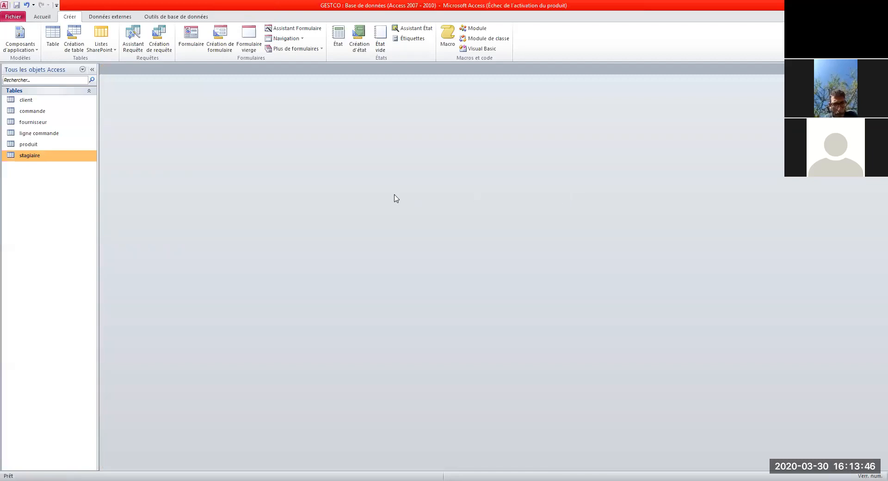
Step: Delete the stagiaire table and confirm the deletion with Oui
{"action": "right_click", "coordinate": [44, 157]}
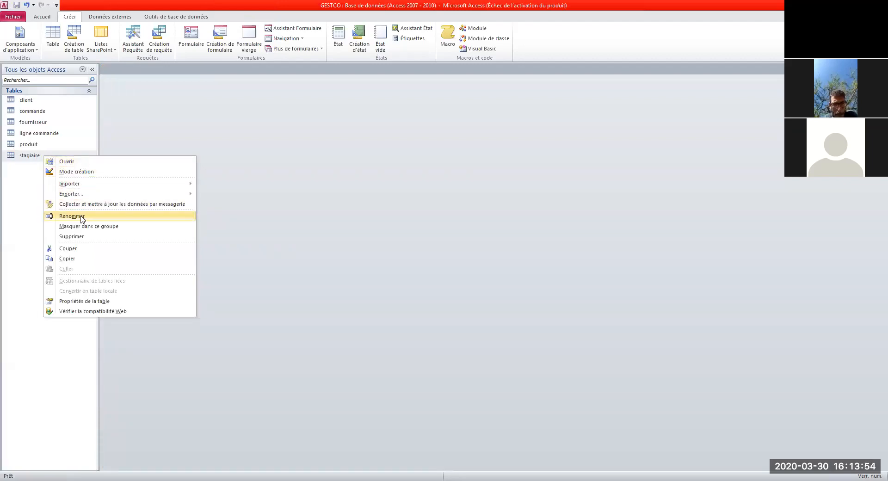
{"action": "right_click", "coordinate": [31, 158]}
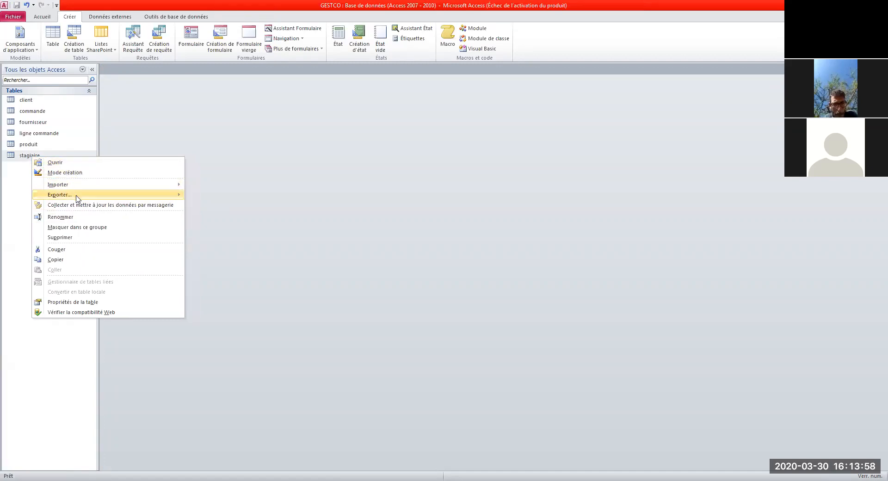
{"action": "left_click", "coordinate": [84, 240]}
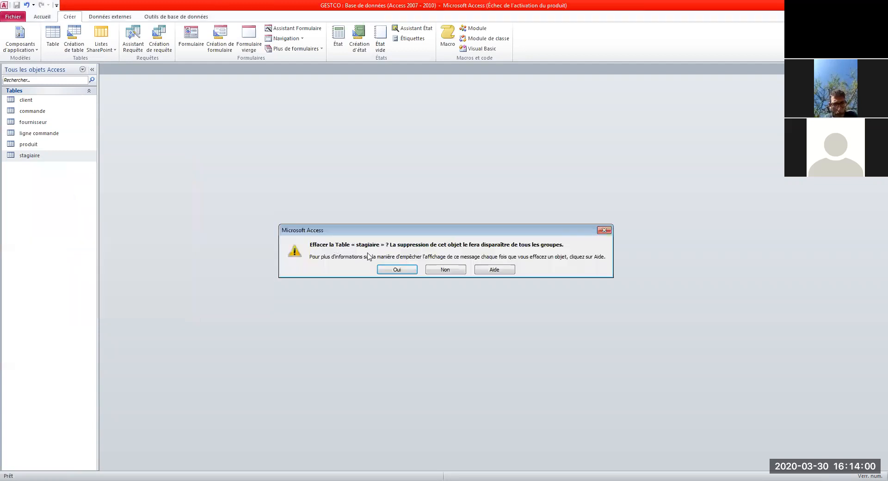
{"action": "left_click", "coordinate": [398, 270]}
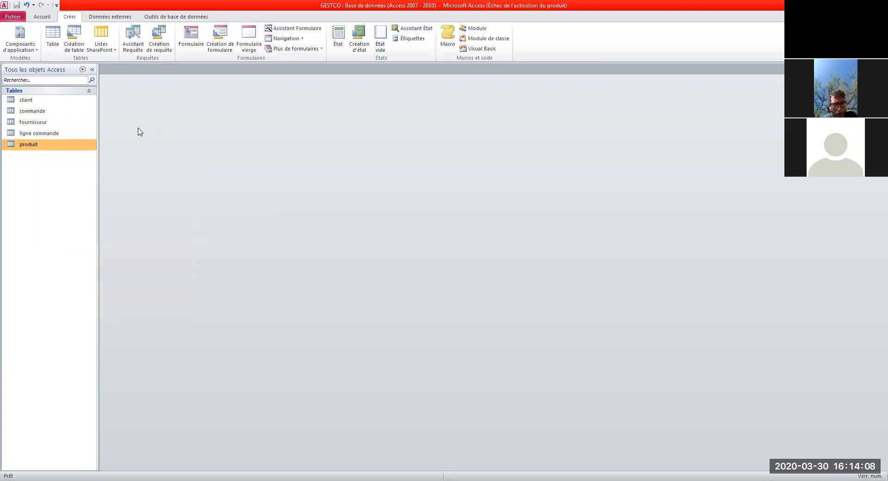
{"action": "left_click", "coordinate": [30, 104]}
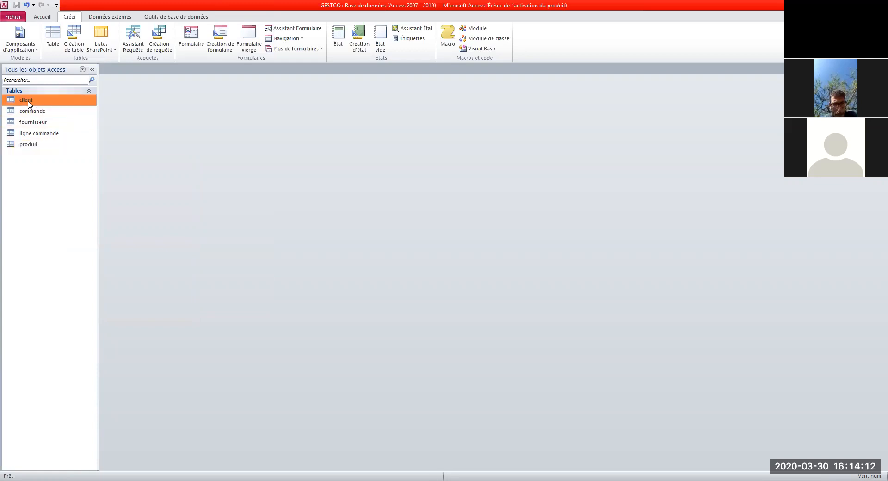
{"action": "right_click", "coordinate": [29, 105]}
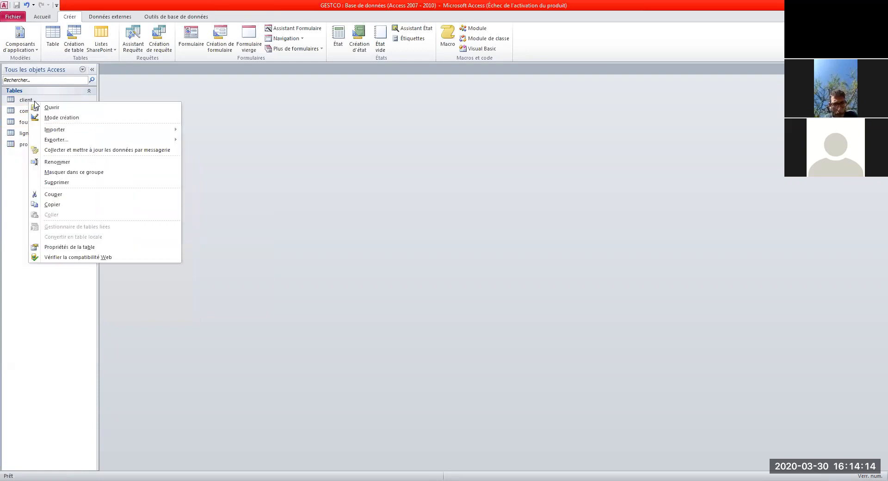
{"action": "left_click", "coordinate": [69, 120]}
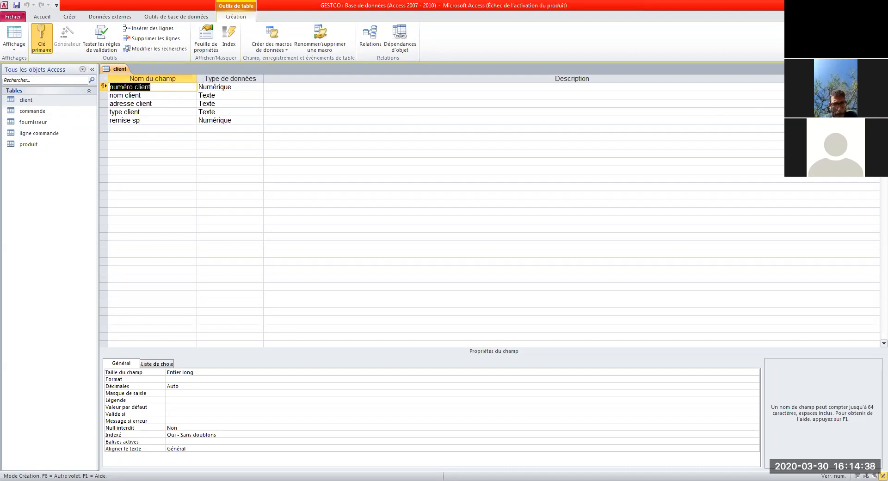
{"action": "left_click", "coordinate": [883, 69]}
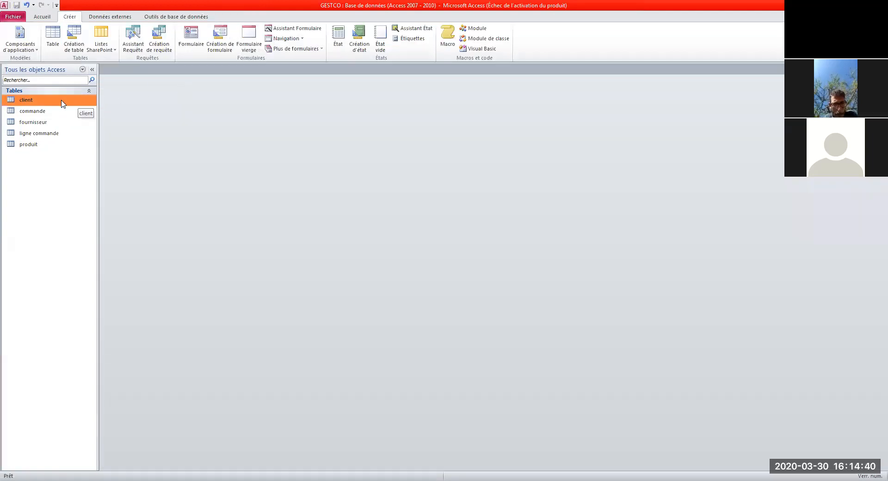
{"action": "double_click", "coordinate": [23, 101]}
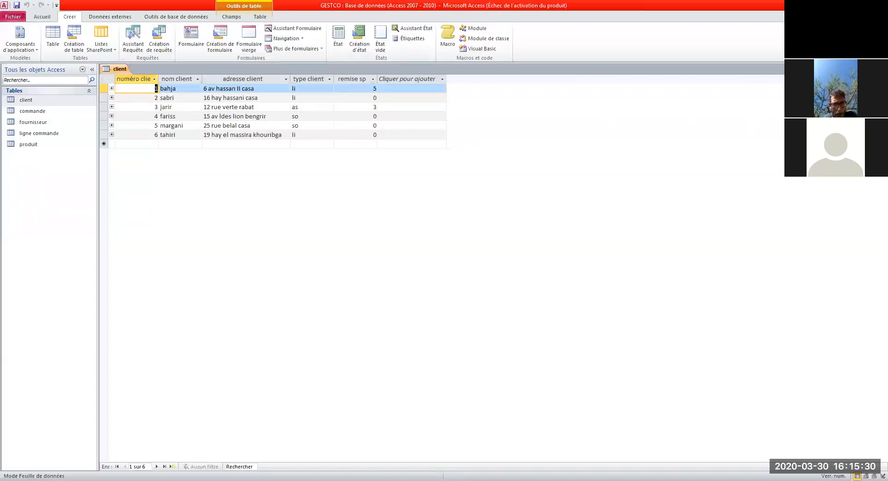
{"action": "key", "text": "ctrl+w"}
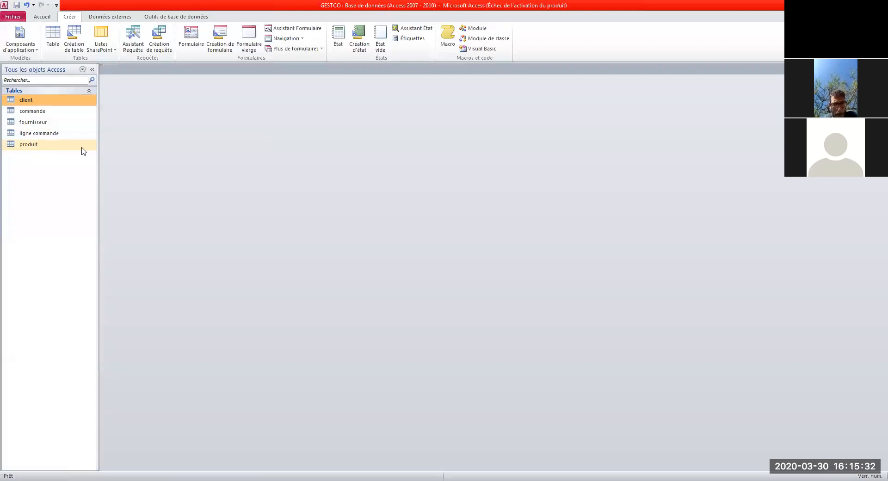
Step: Widen commande's numéro commande and numéro client columns, then close the table saving the layout
{"action": "double_click", "coordinate": [38, 112]}
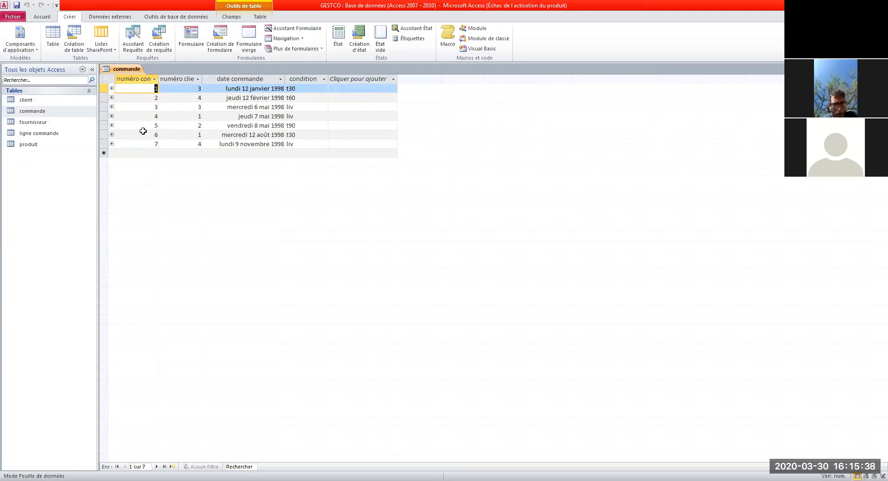
{"action": "left_click_drag", "start_coordinate": [158, 79], "coordinate": [197, 79]}
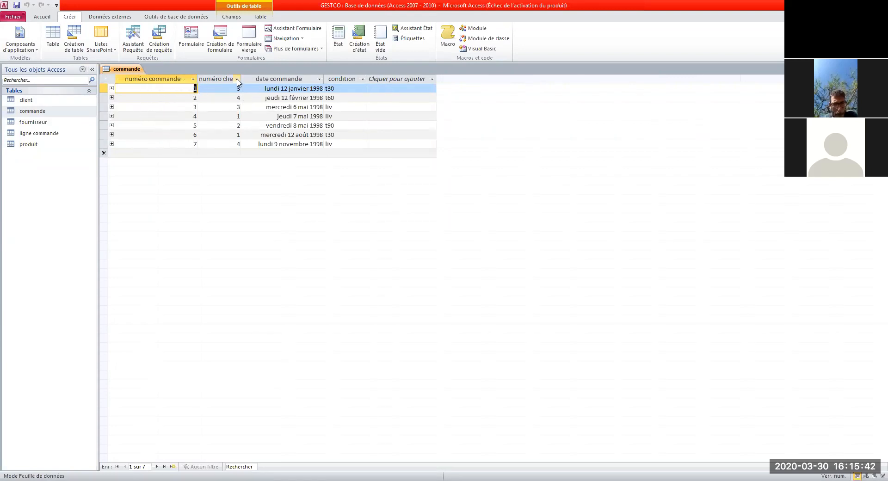
{"action": "left_click_drag", "start_coordinate": [241, 79], "coordinate": [270, 79]}
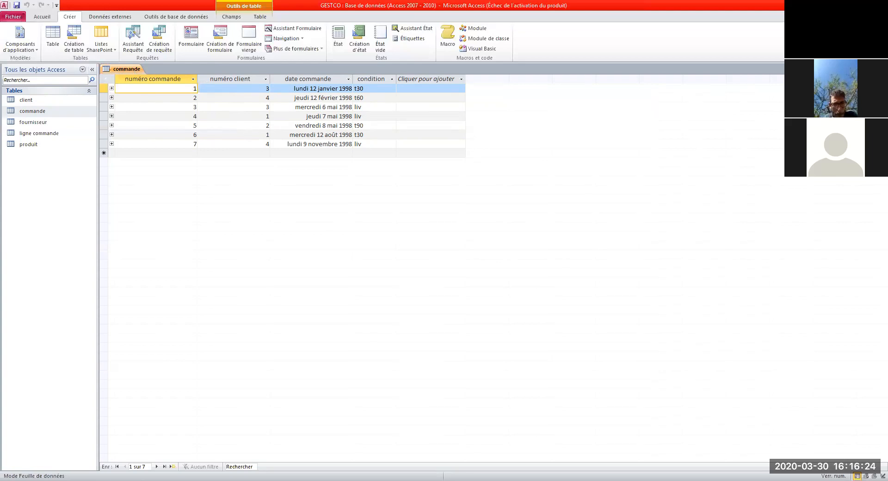
{"action": "left_click", "coordinate": [883, 69]}
{"action": "left_click", "coordinate": [405, 272]}
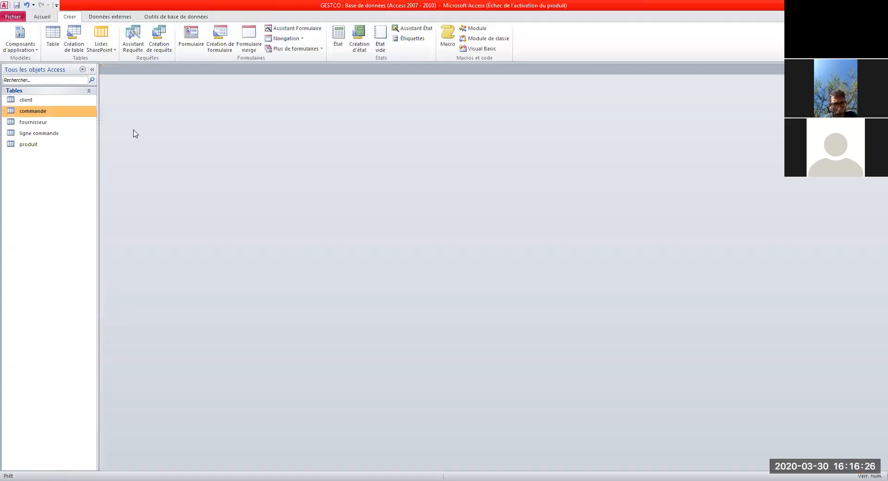
{"action": "right_click", "coordinate": [47, 114]}
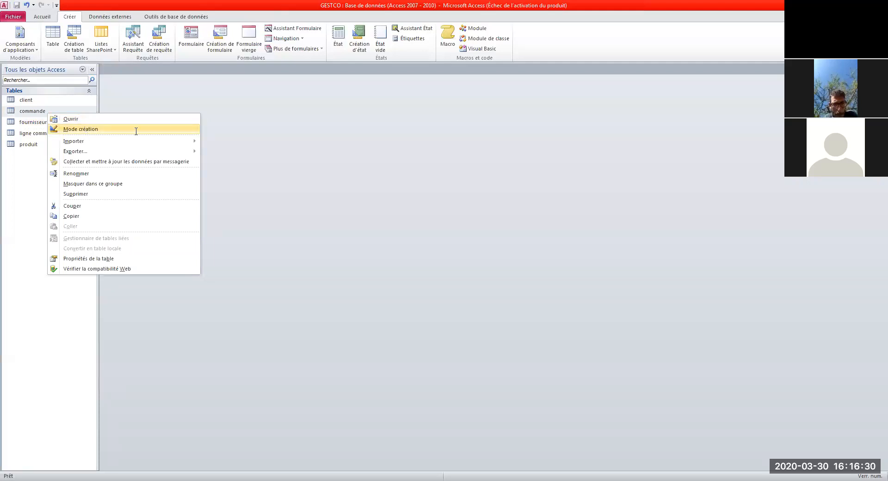
{"action": "left_click", "coordinate": [85, 130]}
{"action": "left_click", "coordinate": [242, 119]}
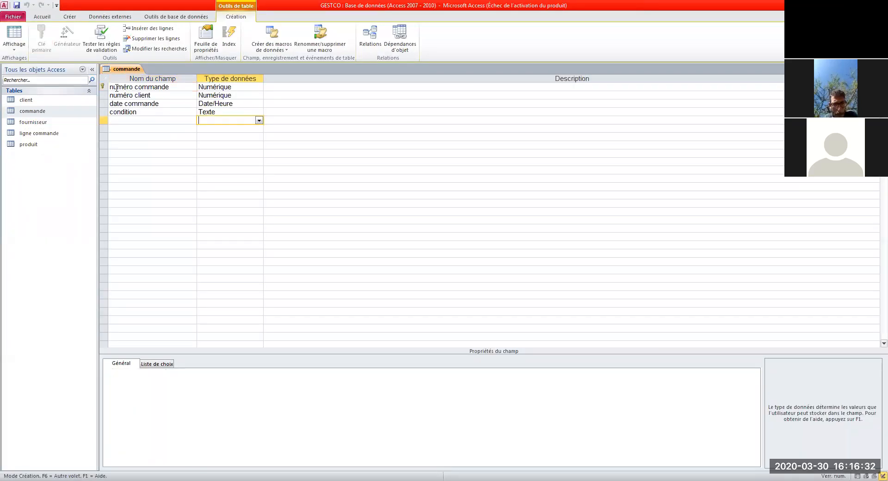
{"action": "left_click", "coordinate": [169, 87]}
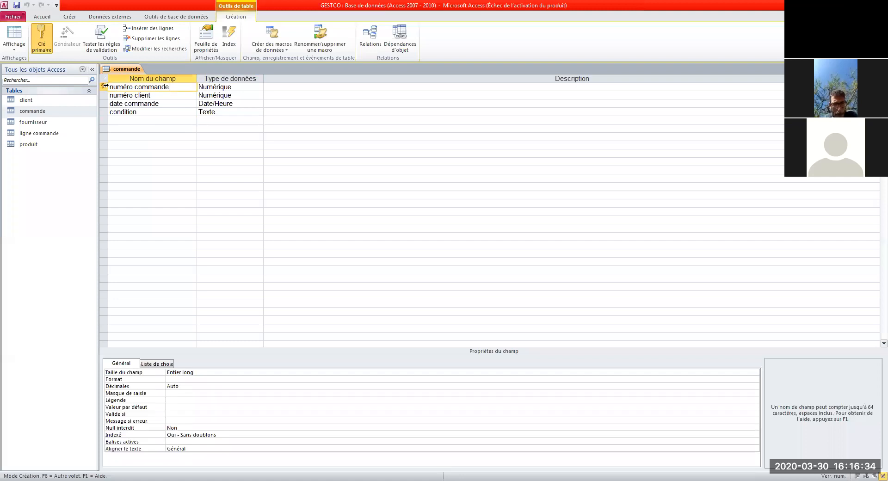
{"action": "left_click", "coordinate": [135, 95]}
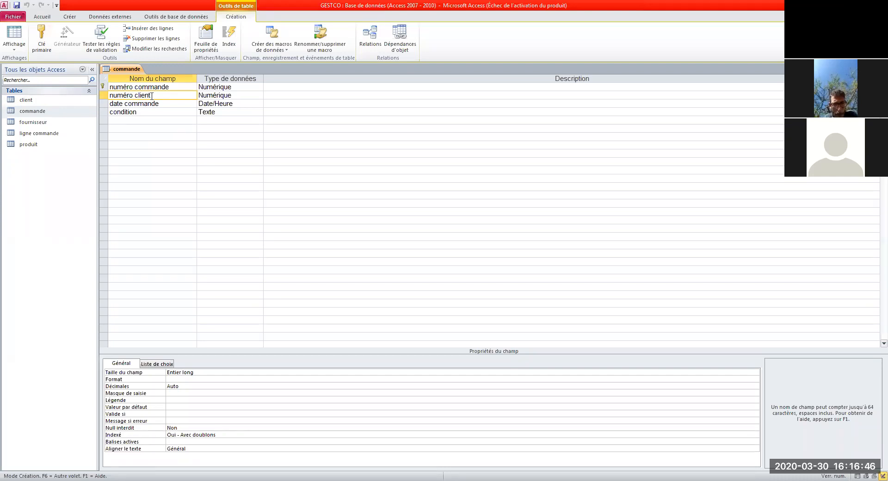
{"action": "key", "text": "Up"}
{"action": "left_click", "coordinate": [142, 97]}
{"action": "left_click", "coordinate": [883, 69]}
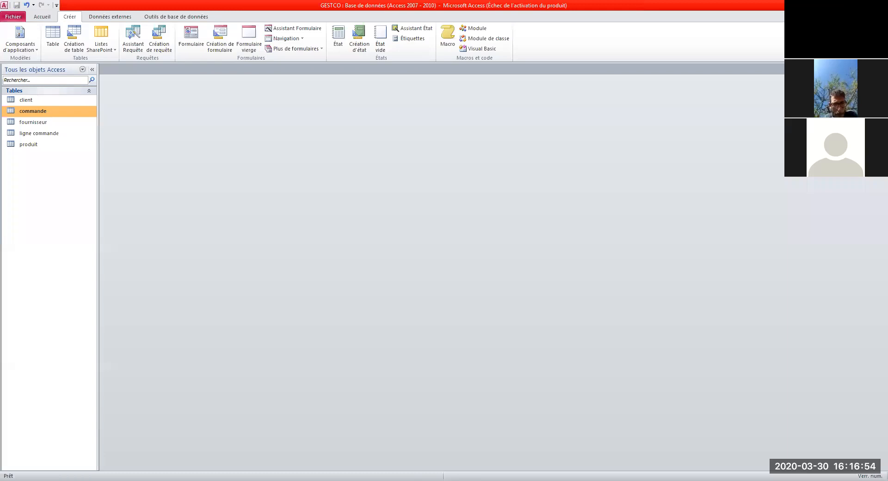
{"action": "double_click", "coordinate": [32, 123]}
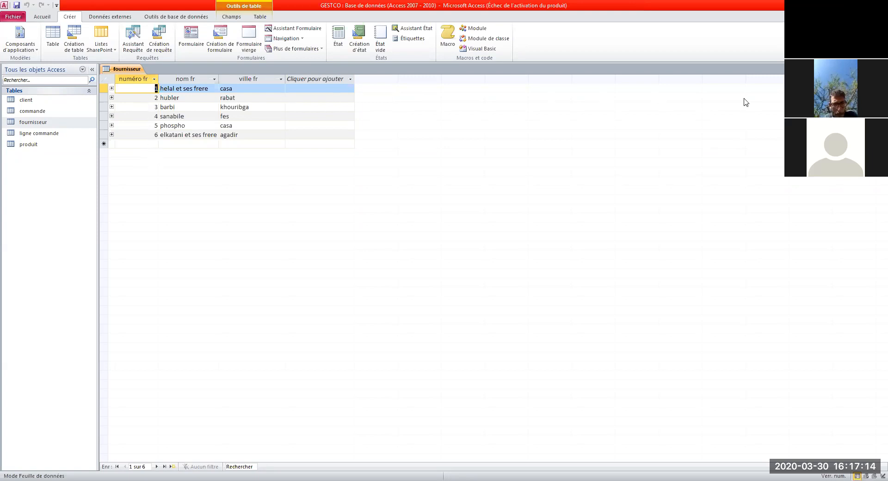
{"action": "left_click", "coordinate": [882, 69]}
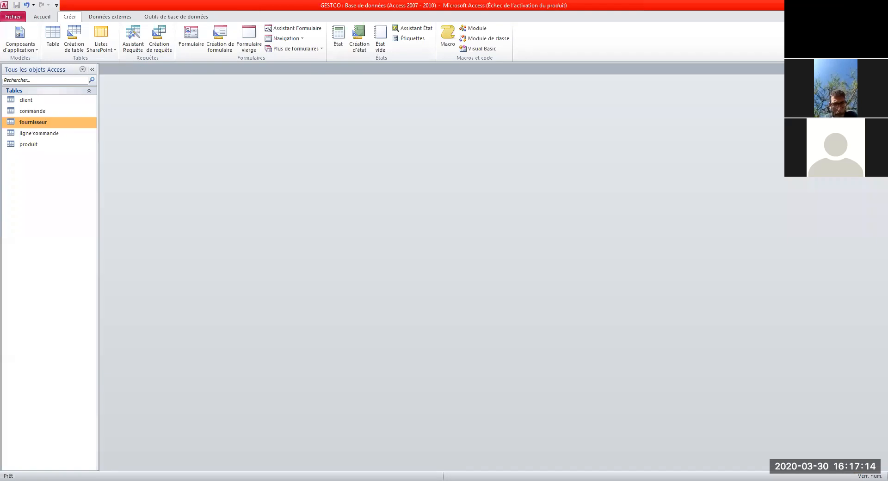
{"action": "right_click", "coordinate": [38, 123]}
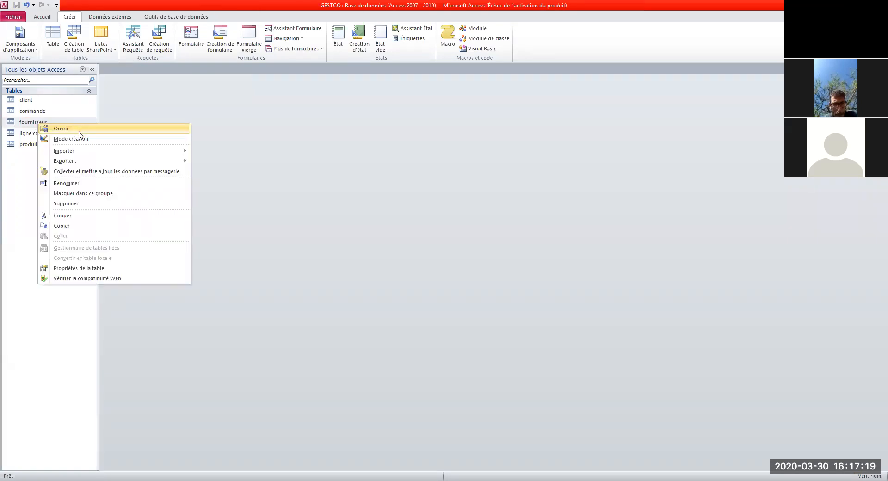
{"action": "left_click", "coordinate": [120, 141]}
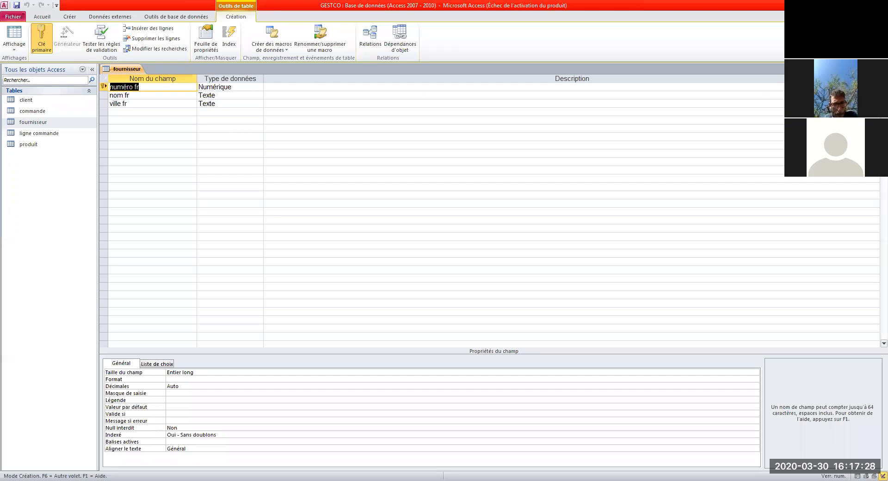
{"action": "left_click", "coordinate": [883, 69]}
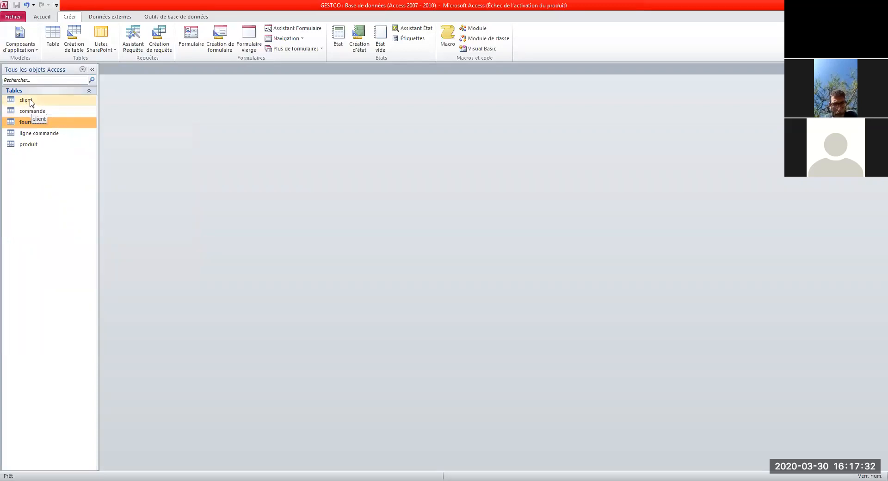
Step: Open the produit table, widen the numéro produit column, and review the nine product designations
{"action": "double_click", "coordinate": [33, 144]}
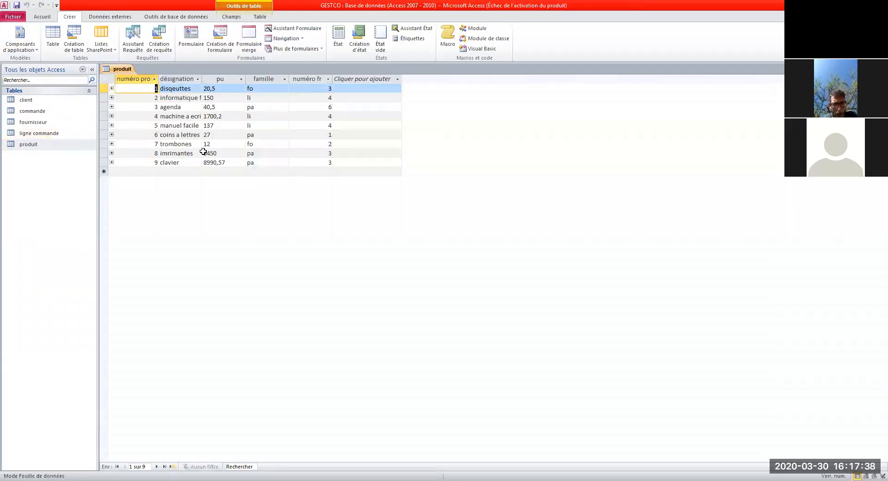
{"action": "left_click_drag", "start_coordinate": [158, 79], "coordinate": [303, 82]}
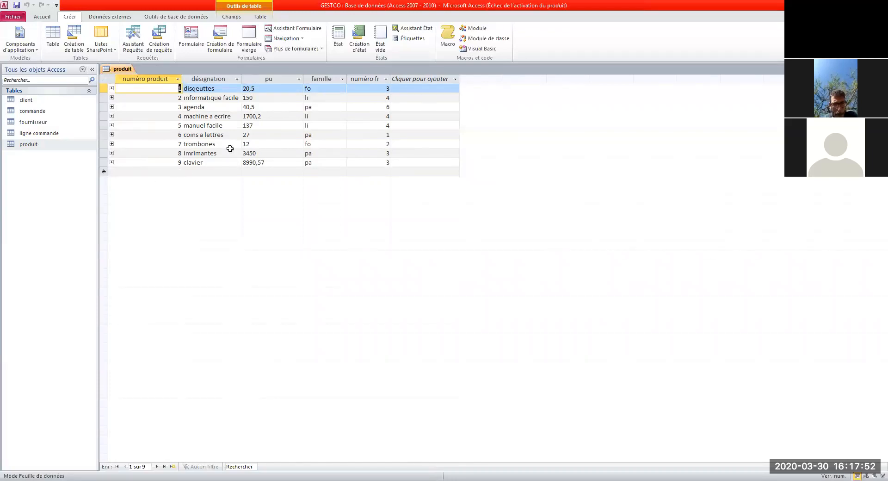
{"action": "left_click", "coordinate": [213, 91]}
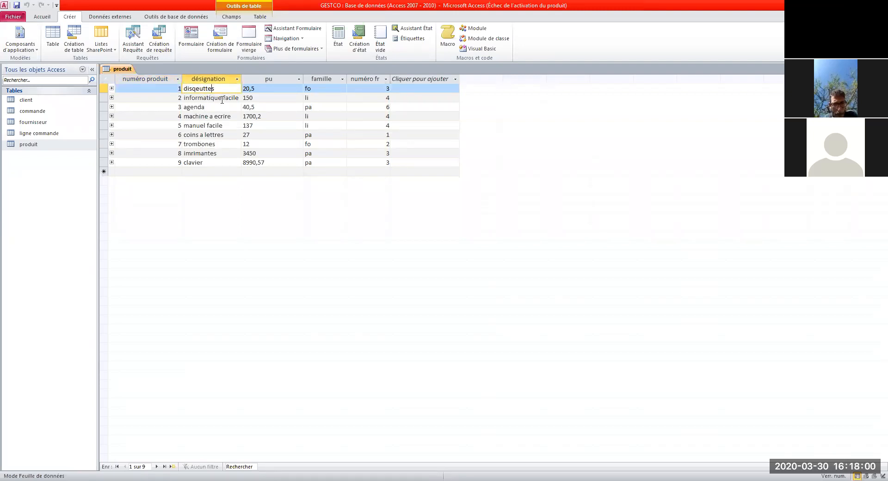
{"action": "left_click_drag", "start_coordinate": [206, 98], "coordinate": [222, 98]}
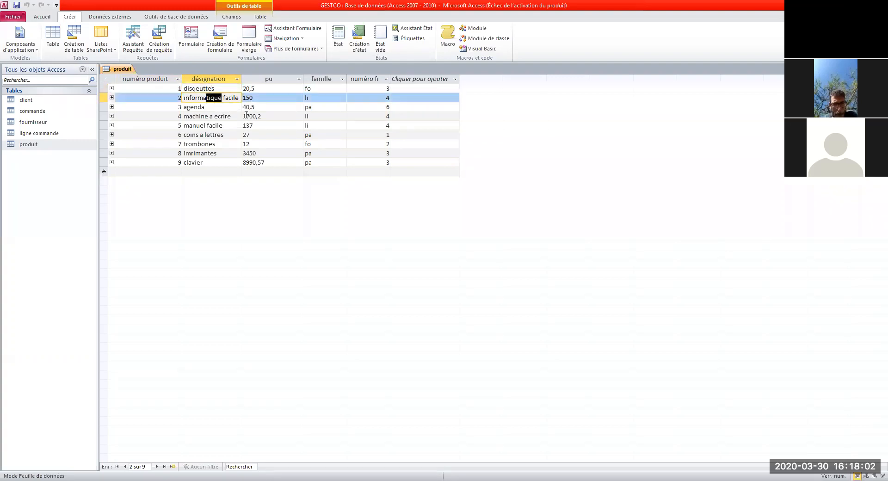
{"action": "left_click", "coordinate": [212, 108]}
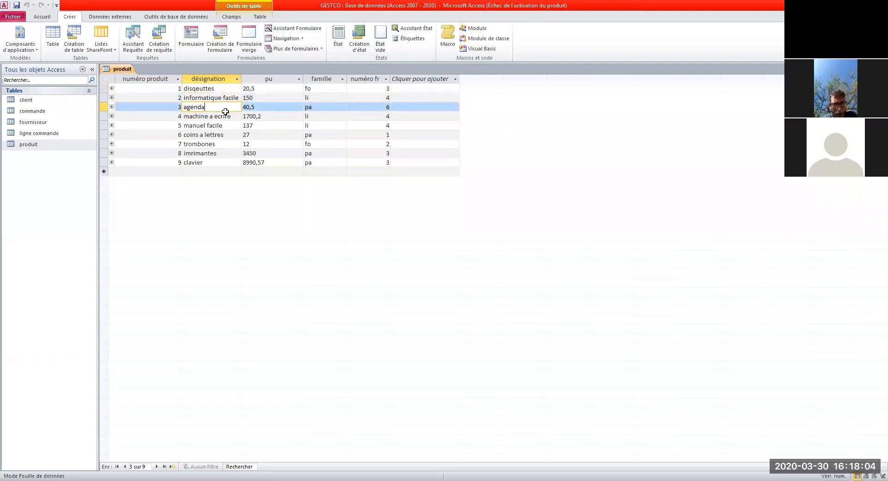
{"action": "left_click", "coordinate": [209, 116]}
{"action": "left_click", "coordinate": [206, 126]}
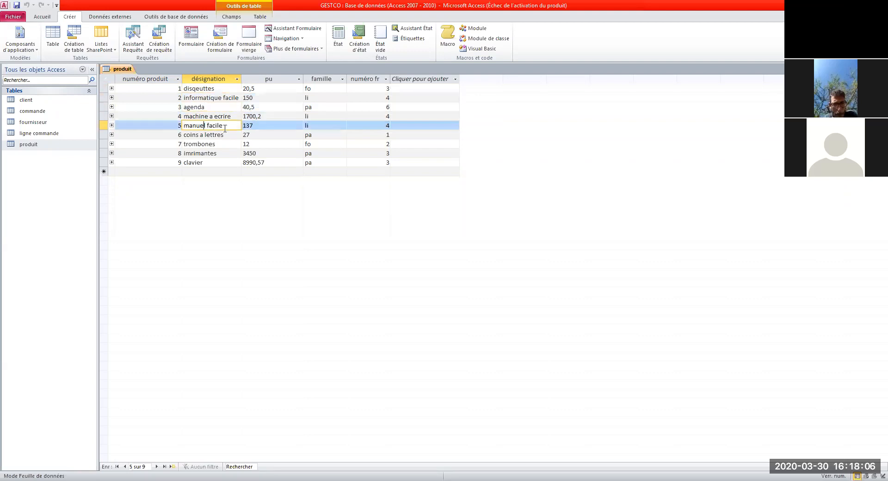
{"action": "left_click", "coordinate": [204, 134]}
{"action": "left_click", "coordinate": [204, 144]}
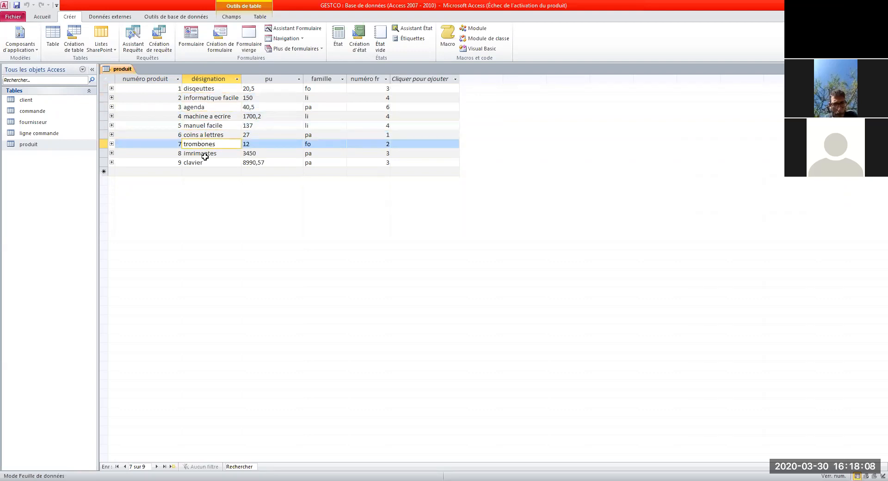
{"action": "double_click", "coordinate": [204, 153]}
{"action": "left_click", "coordinate": [204, 163]}
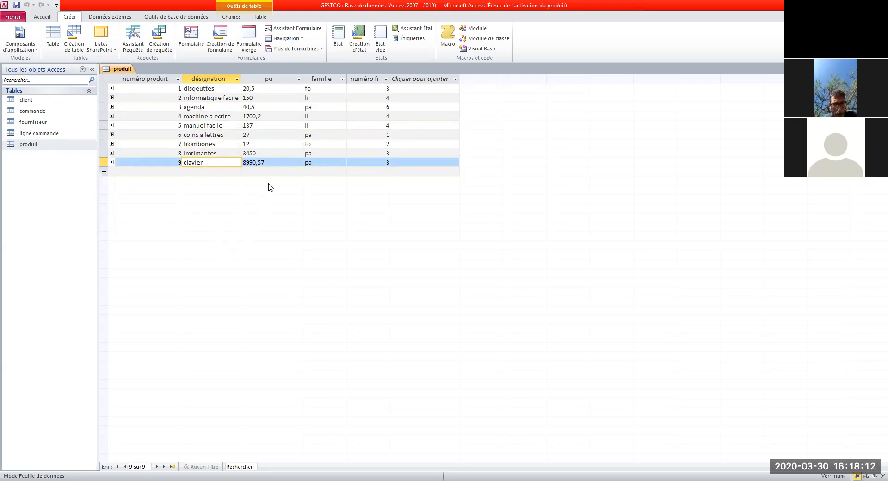
Step: Review the product family values (fo, li, pa) and widen the numéro fr column
{"action": "left_click", "coordinate": [260, 89]}
{"action": "left_click", "coordinate": [207, 88]}
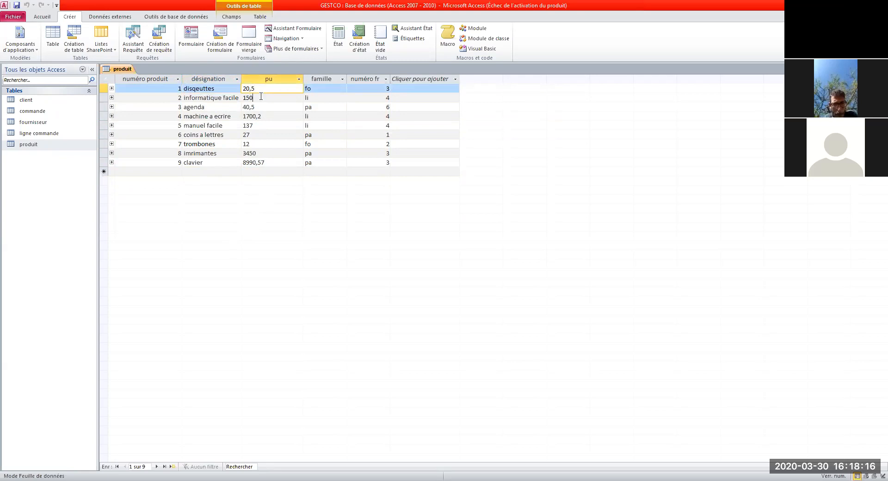
{"action": "key", "text": "Down"}
{"action": "key", "text": "Down"}
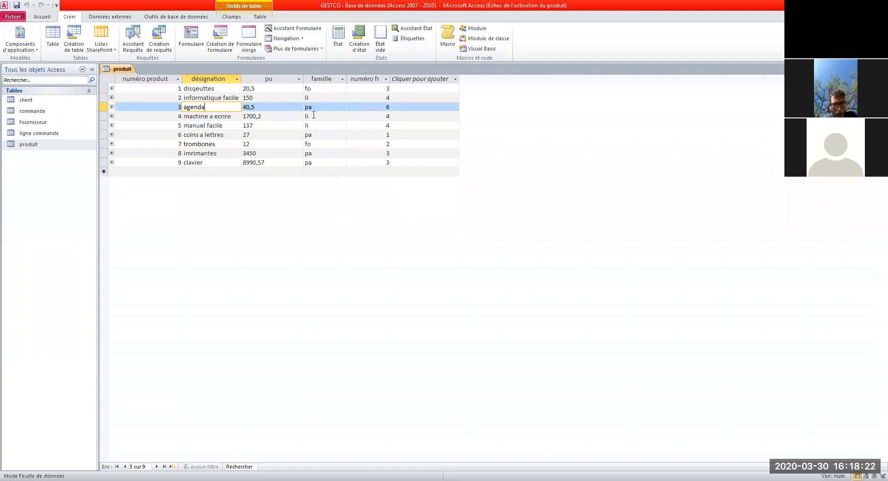
{"action": "left_click", "coordinate": [321, 88]}
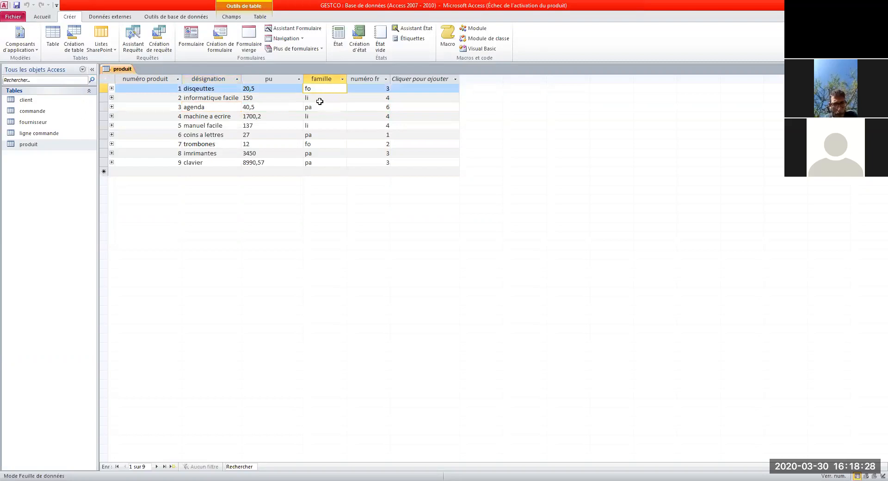
{"action": "left_click", "coordinate": [320, 100]}
{"action": "left_click", "coordinate": [313, 115]}
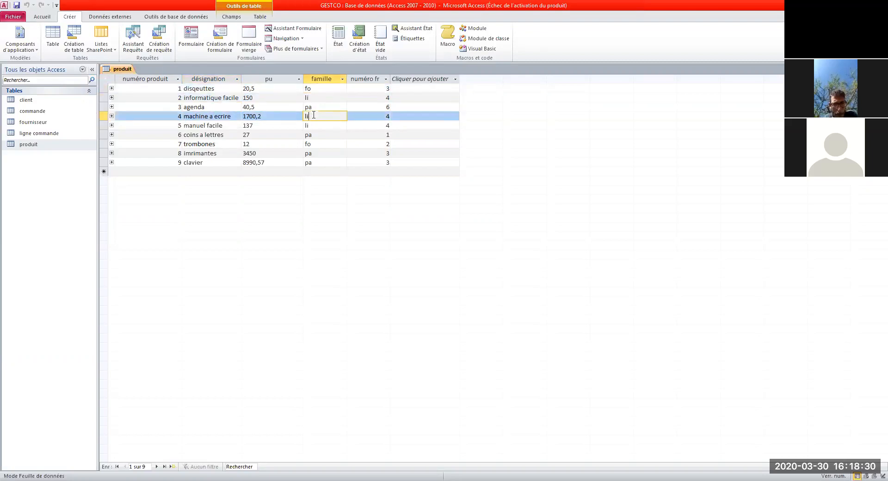
{"action": "left_click", "coordinate": [314, 108]}
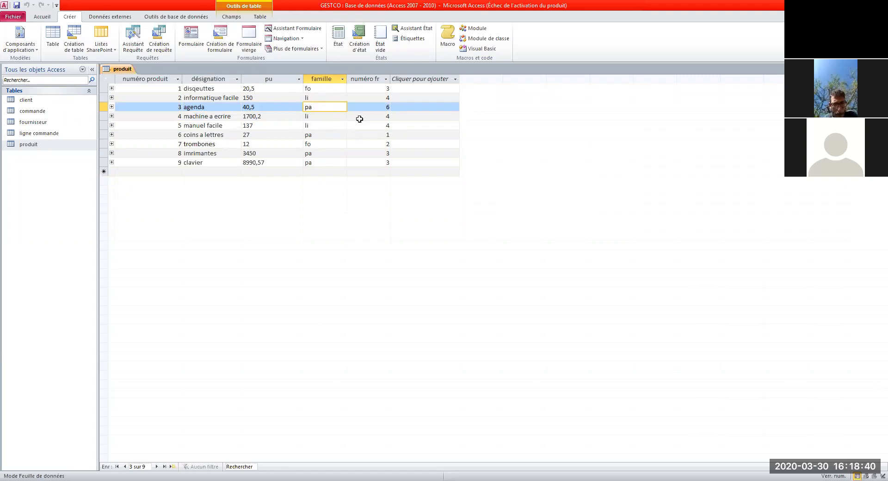
{"action": "left_click_drag", "start_coordinate": [392, 79], "coordinate": [410, 79]}
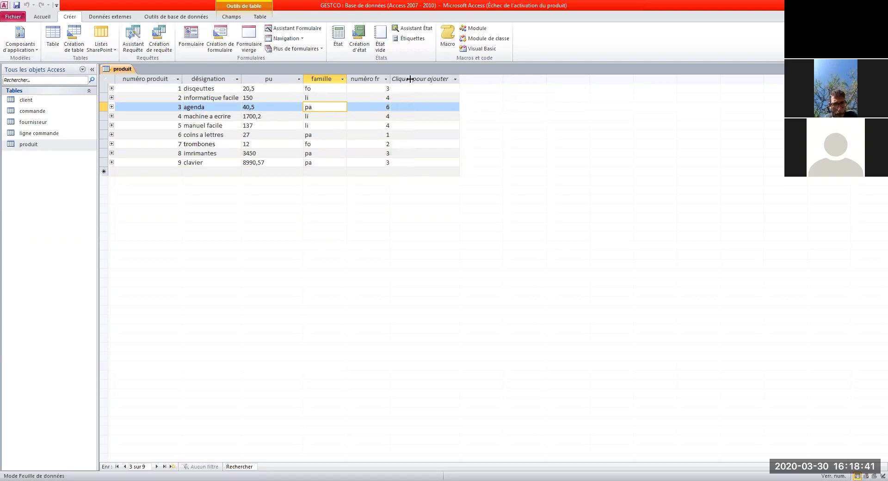
{"action": "left_click", "coordinate": [386, 97]}
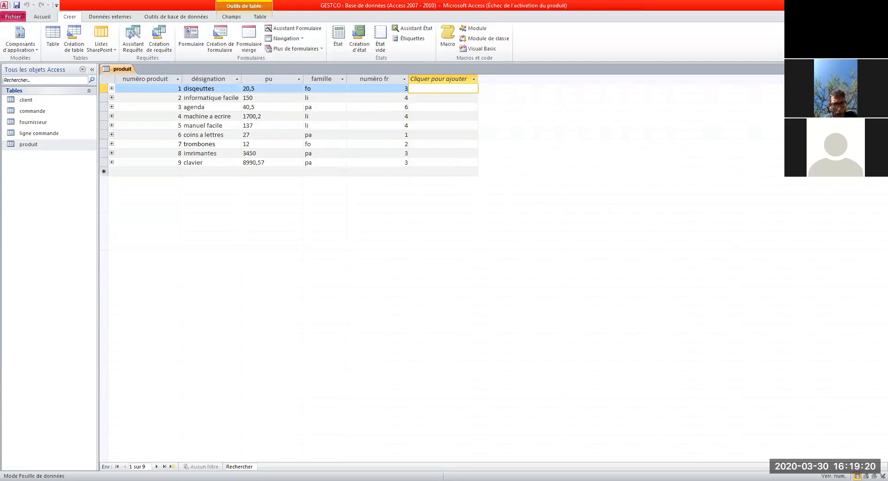
Step: Save and close produit, then open ligne commande and widen its numéro commande and quantité columns
{"action": "left_click", "coordinate": [882, 69]}
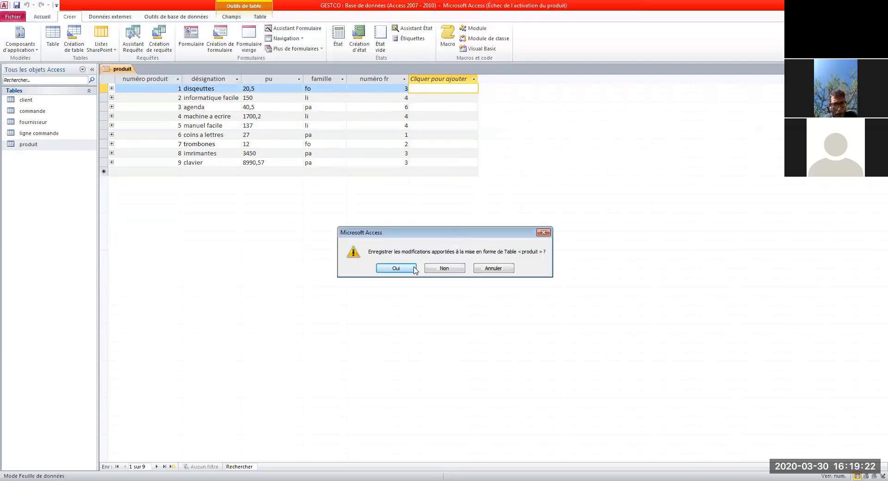
{"action": "left_click", "coordinate": [415, 267]}
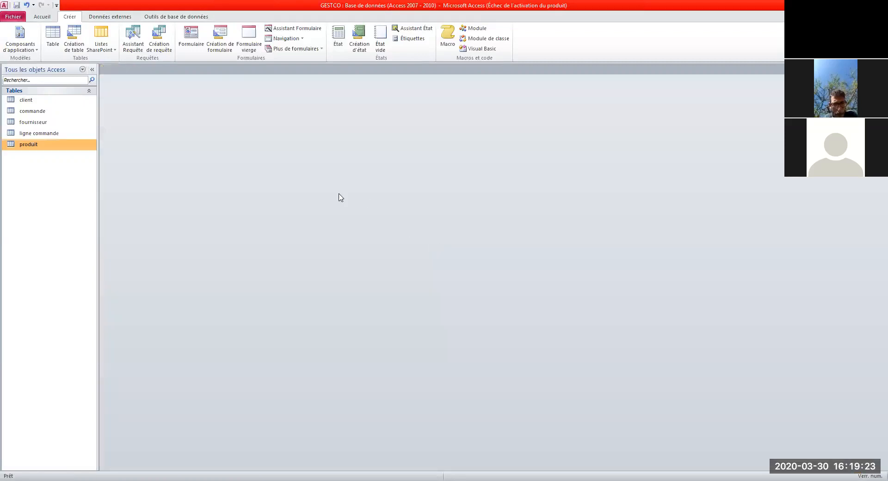
{"action": "left_click", "coordinate": [55, 134]}
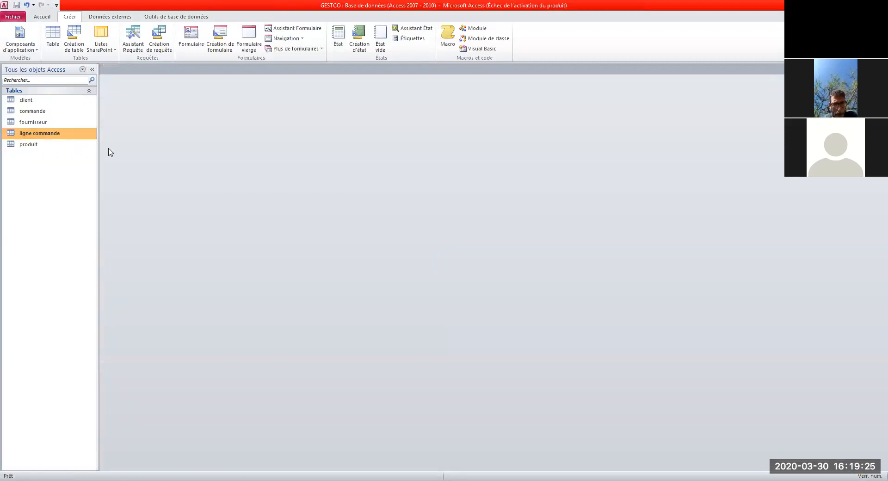
{"action": "double_click", "coordinate": [66, 134]}
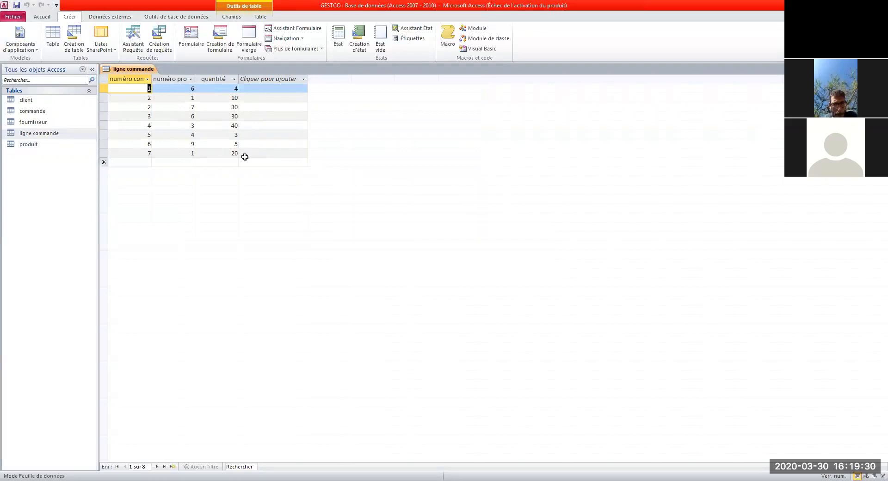
{"action": "left_click_drag", "start_coordinate": [152, 78], "coordinate": [283, 79]}
{"action": "left_click", "coordinate": [287, 78]}
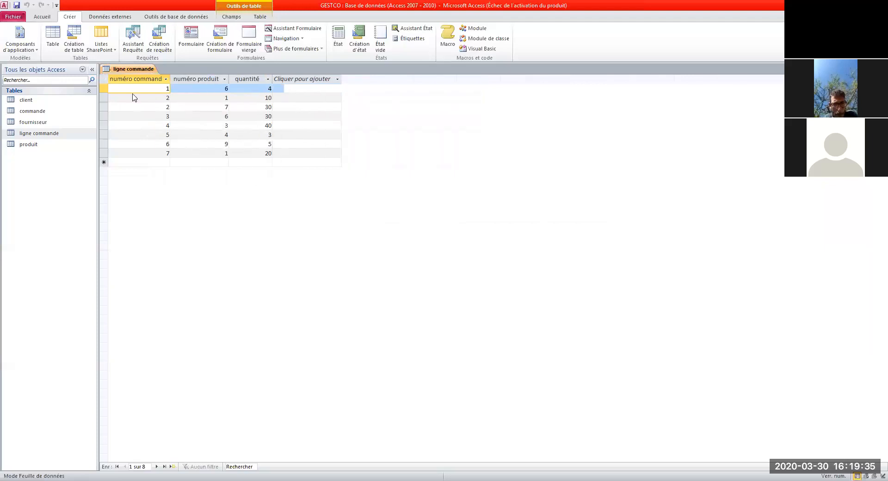
{"action": "left_click", "coordinate": [163, 221]}
Step: Switch the ligne commande table to design view (Mode création)
{"action": "left_click", "coordinate": [54, 138]}
{"action": "right_click", "coordinate": [54, 137]}
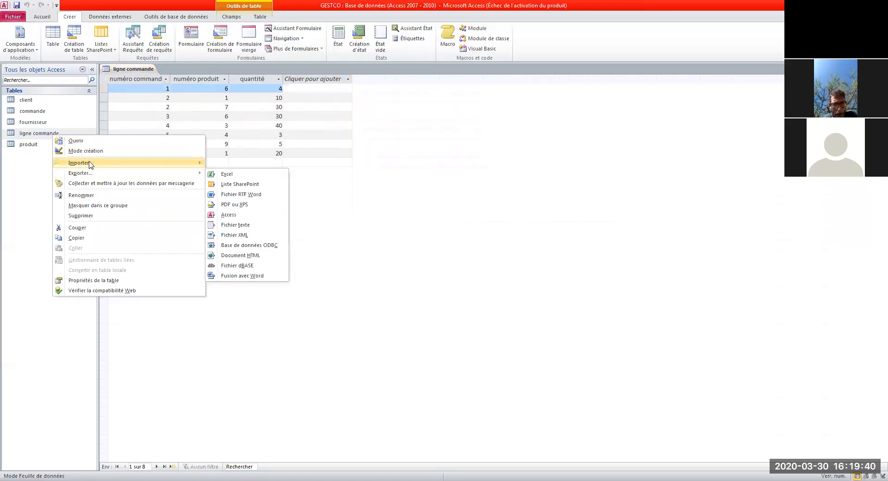
{"action": "left_click", "coordinate": [86, 150]}
{"action": "left_click", "coordinate": [266, 184]}
{"action": "left_click", "coordinate": [160, 147]}
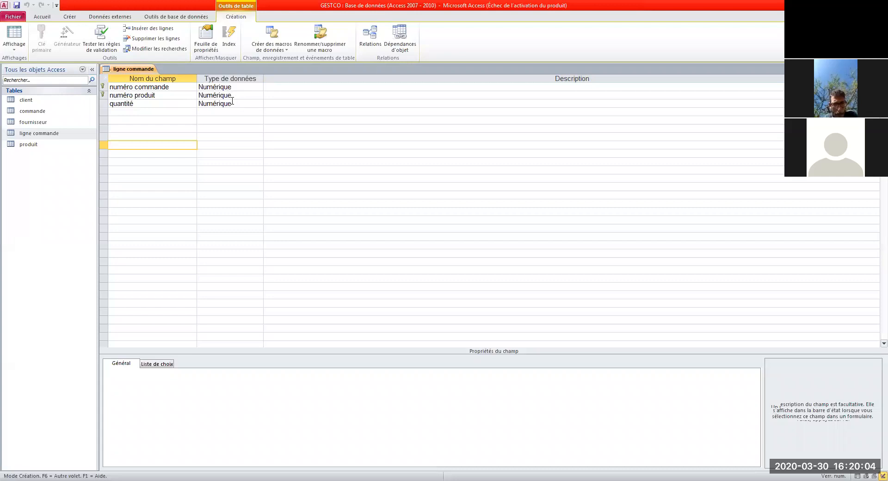
Step: Select the numéro commande and numéro produit rows and set them as a combined primary key
{"action": "left_click", "coordinate": [103, 87]}
{"action": "left_click_drag", "start_coordinate": [102, 86], "coordinate": [103, 95]}
{"action": "left_click", "coordinate": [123, 121]}
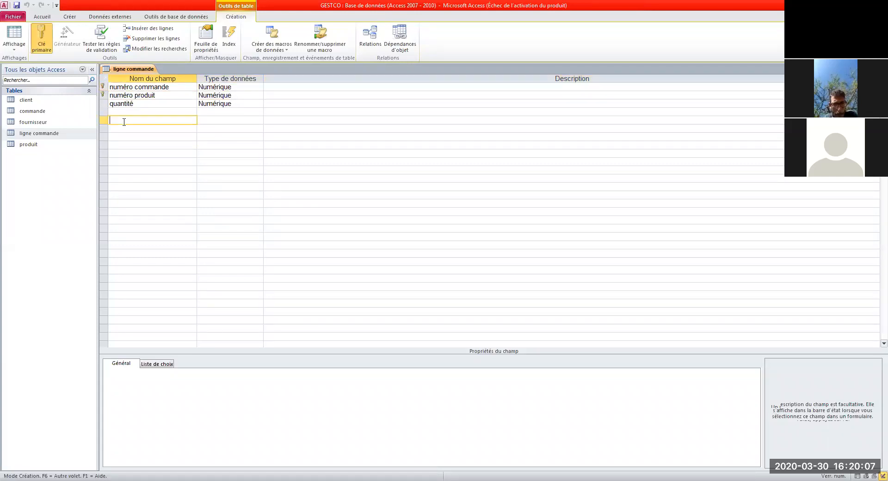
{"action": "left_click", "coordinate": [200, 136]}
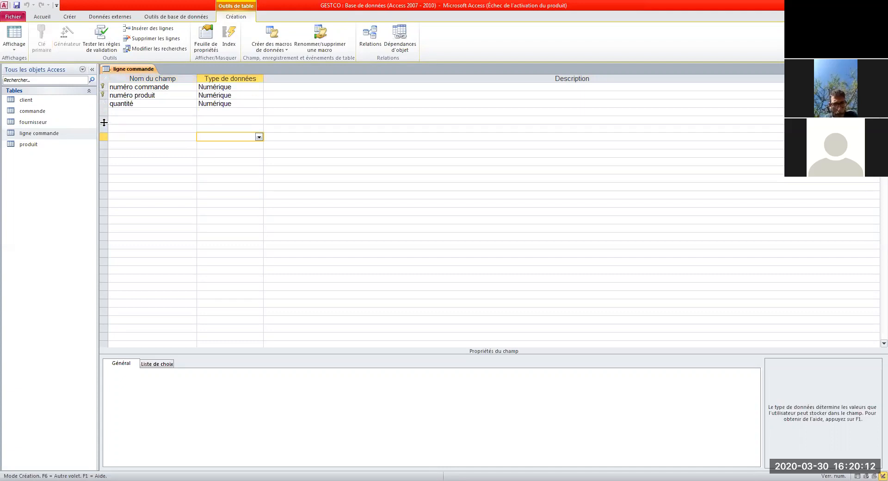
{"action": "left_click", "coordinate": [103, 86]}
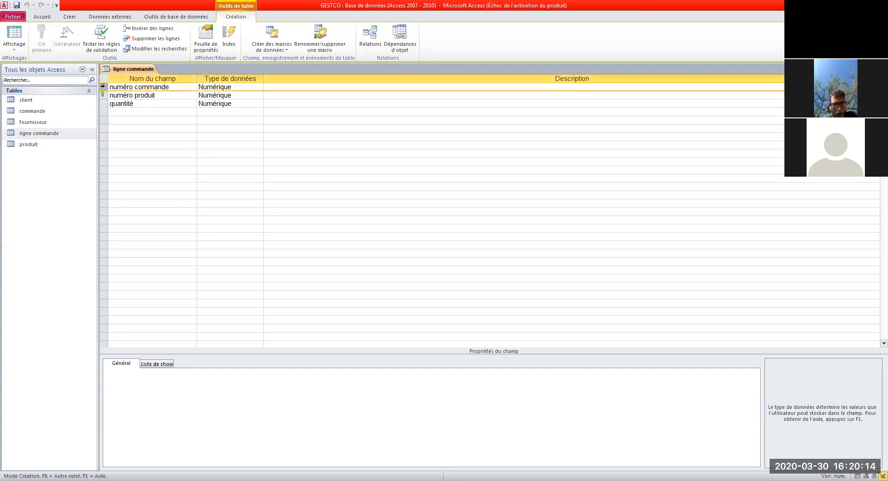
{"action": "left_click_drag", "start_coordinate": [102, 86], "coordinate": [103, 94]}
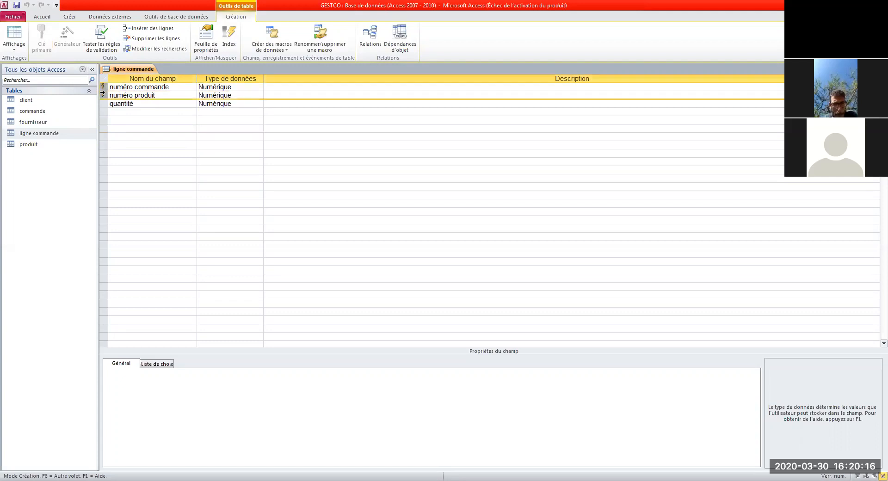
{"action": "left_click", "coordinate": [42, 44]}
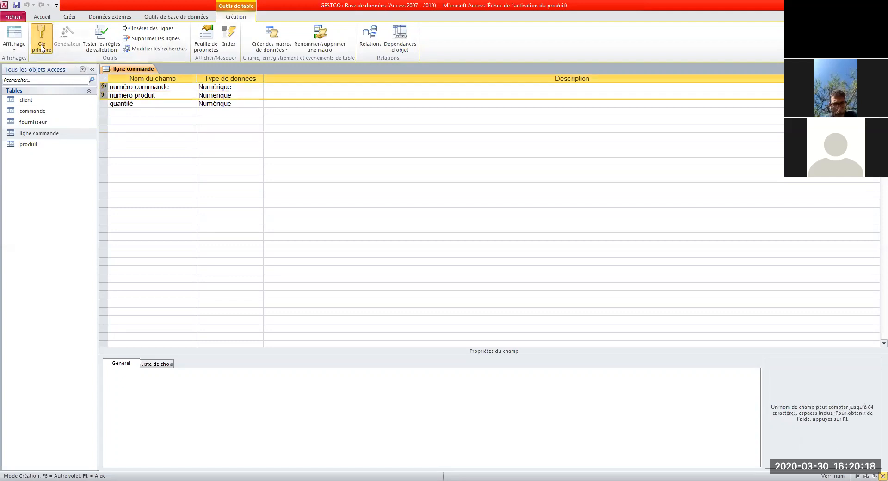
{"action": "left_click", "coordinate": [43, 46]}
{"action": "left_click", "coordinate": [46, 46]}
Step: Save the ligne commande structure and browse its eight order lines in datasheet view
{"action": "left_click", "coordinate": [883, 69]}
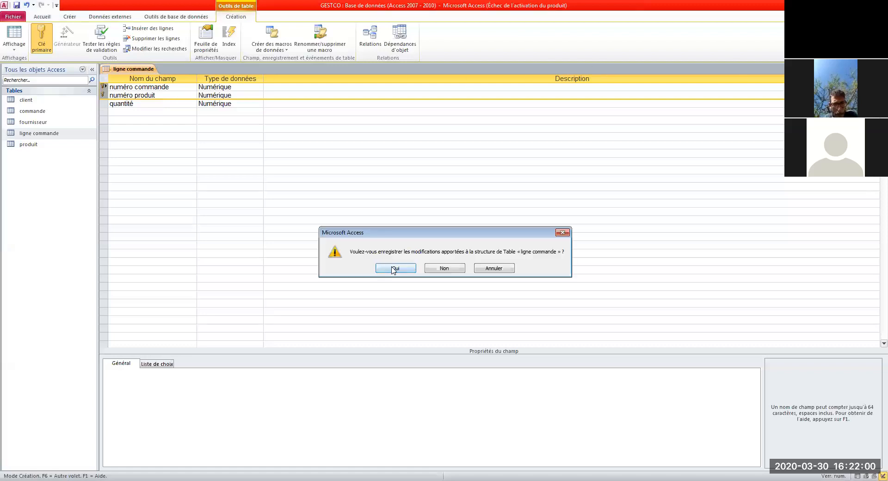
{"action": "left_click", "coordinate": [393, 268]}
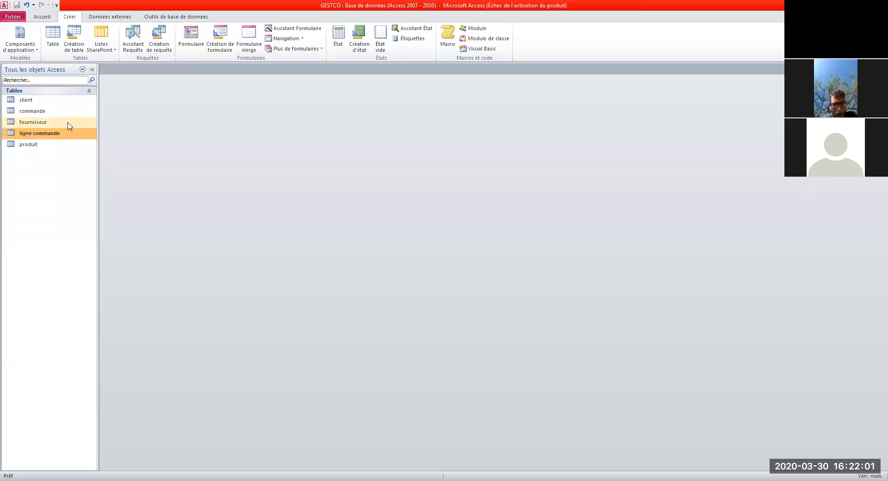
{"action": "double_click", "coordinate": [43, 136]}
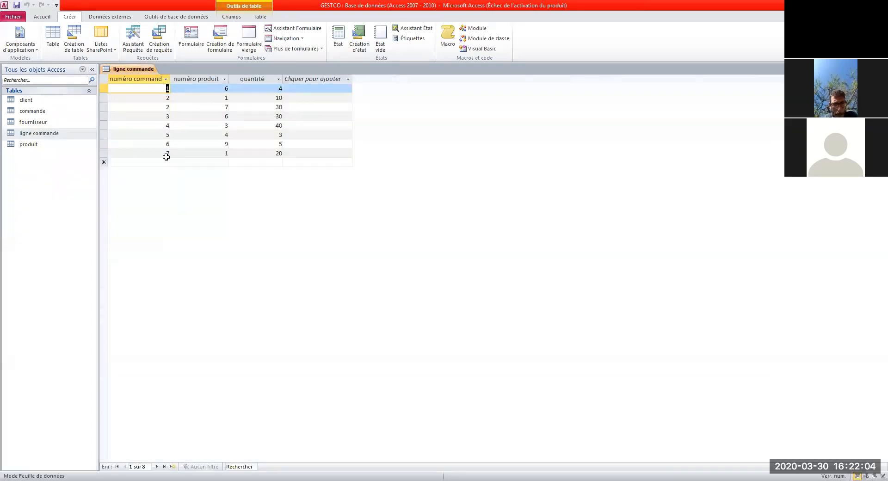
{"action": "left_click", "coordinate": [165, 97]}
{"action": "left_click", "coordinate": [165, 107]}
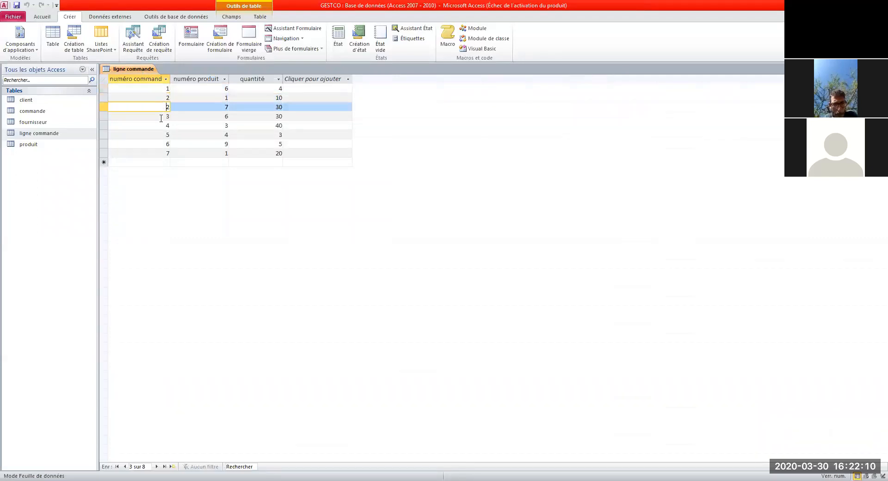
{"action": "left_click", "coordinate": [161, 119]}
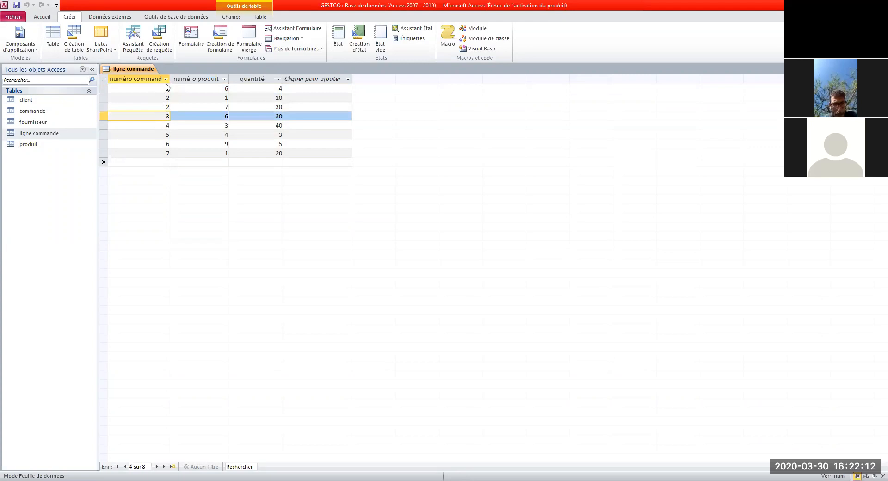
{"action": "left_click", "coordinate": [165, 89]}
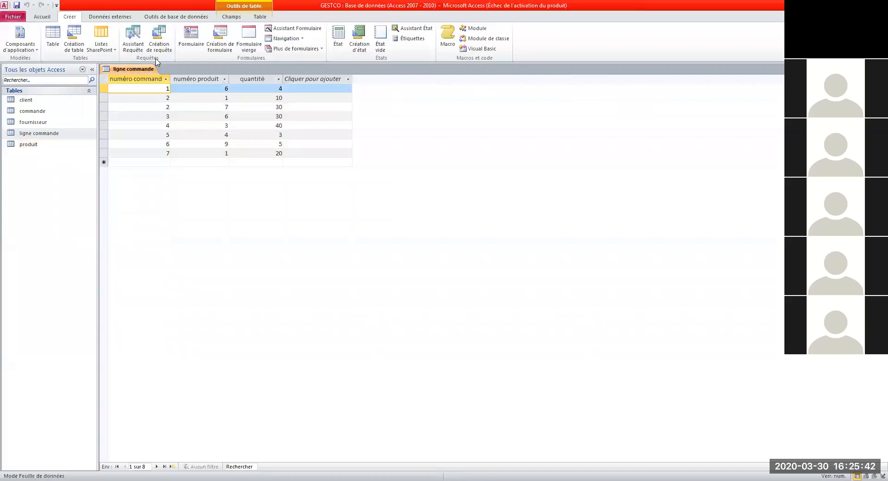
Step: Show the Database Tools ribbon commands
{"action": "left_click", "coordinate": [196, 18]}
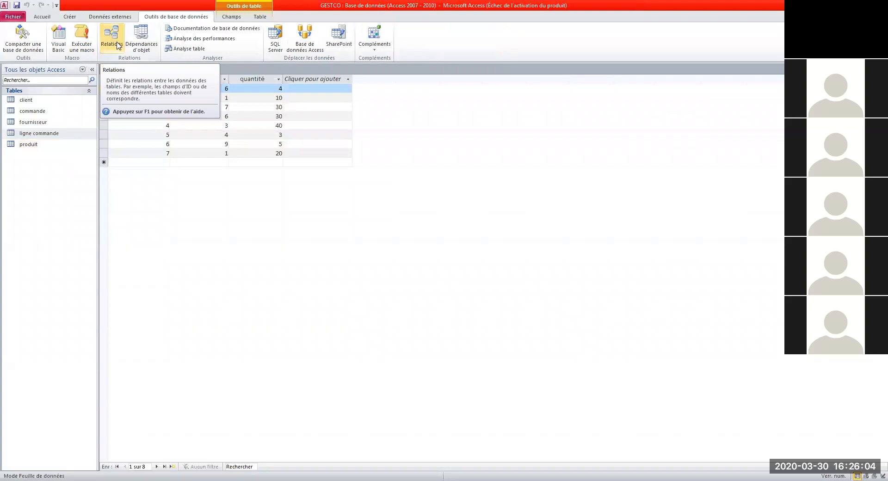
Step: Open the Relationships window for the GESTCO database from Database Tools
{"action": "left_click", "coordinate": [111, 53]}
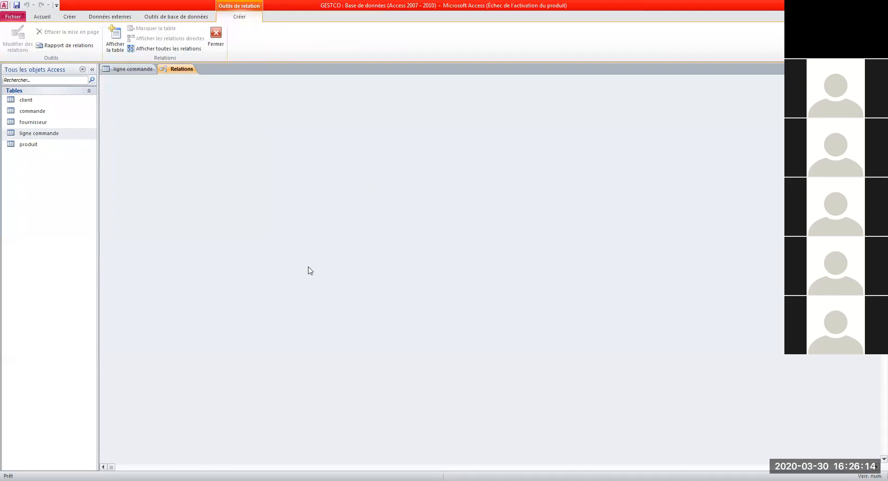
{"action": "left_click", "coordinate": [117, 41]}
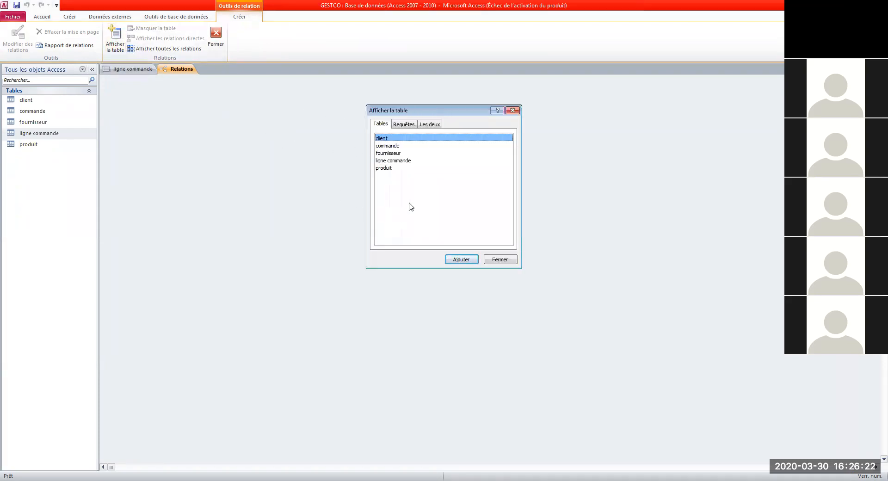
{"action": "left_click", "coordinate": [384, 168]}
{"action": "left_click", "coordinate": [385, 162]}
{"action": "left_click", "coordinate": [385, 154]}
{"action": "left_click", "coordinate": [385, 146]}
{"action": "left_click", "coordinate": [385, 140]}
{"action": "left_click", "coordinate": [386, 146]}
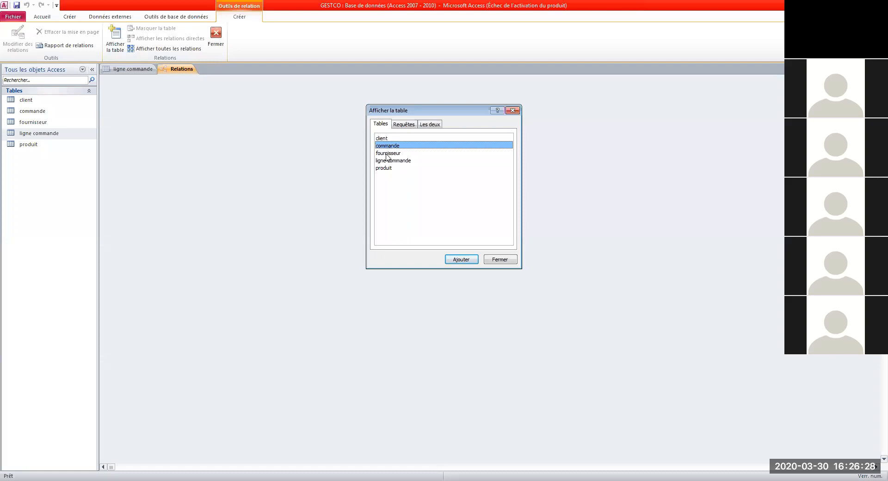
{"action": "left_click", "coordinate": [387, 154]}
{"action": "left_click", "coordinate": [387, 160]}
{"action": "left_click", "coordinate": [389, 170]}
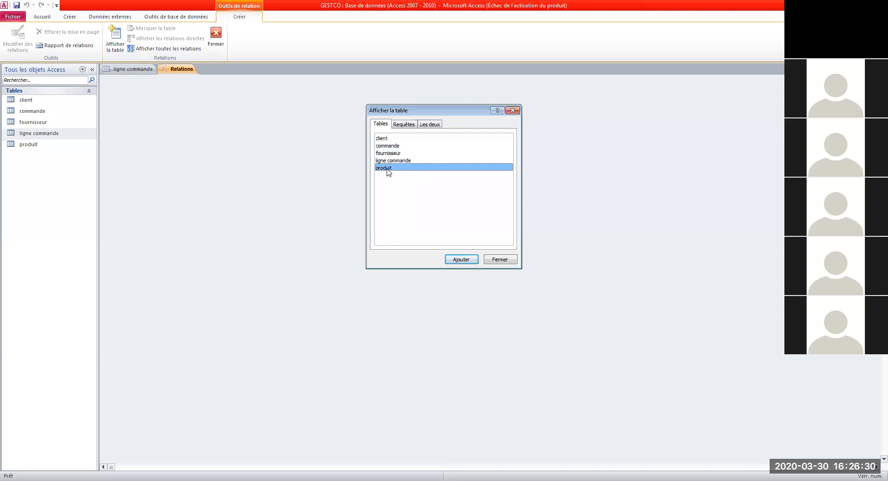
{"action": "left_click", "coordinate": [388, 139]}
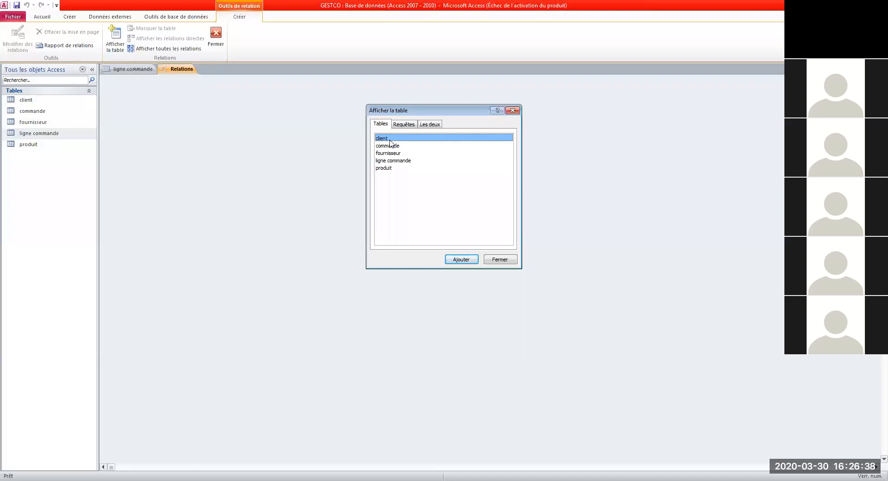
{"action": "left_click", "coordinate": [513, 110]}
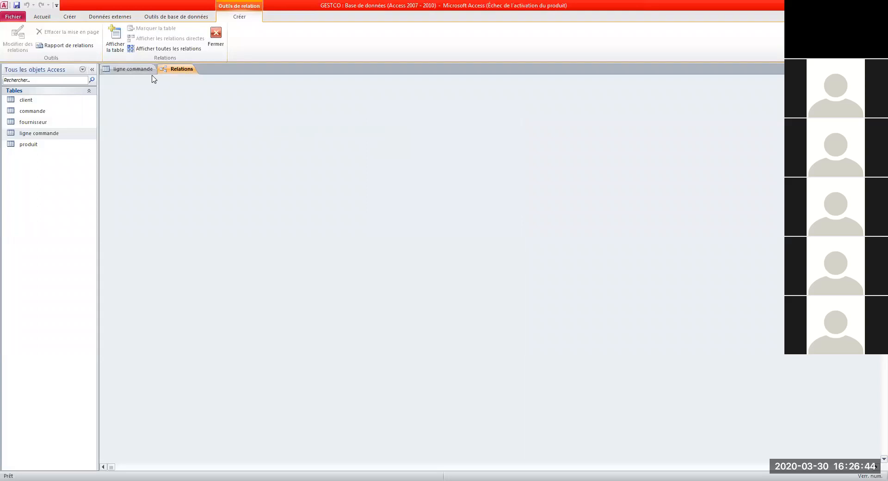
{"action": "left_click", "coordinate": [41, 18]}
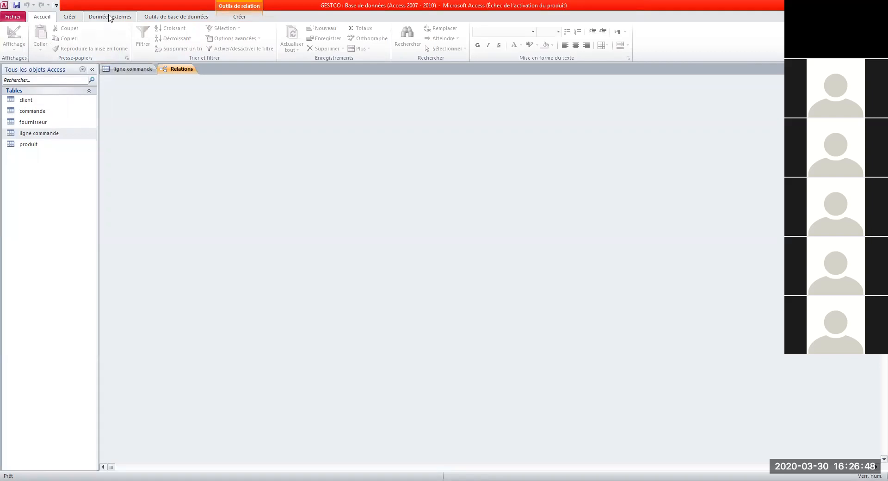
{"action": "left_click", "coordinate": [183, 19]}
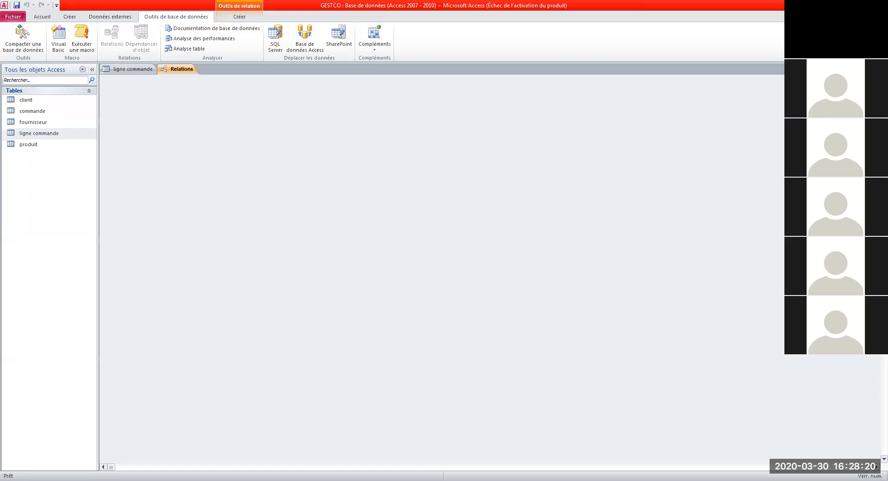
{"action": "left_click", "coordinate": [883, 69]}
{"action": "left_click", "coordinate": [115, 43]}
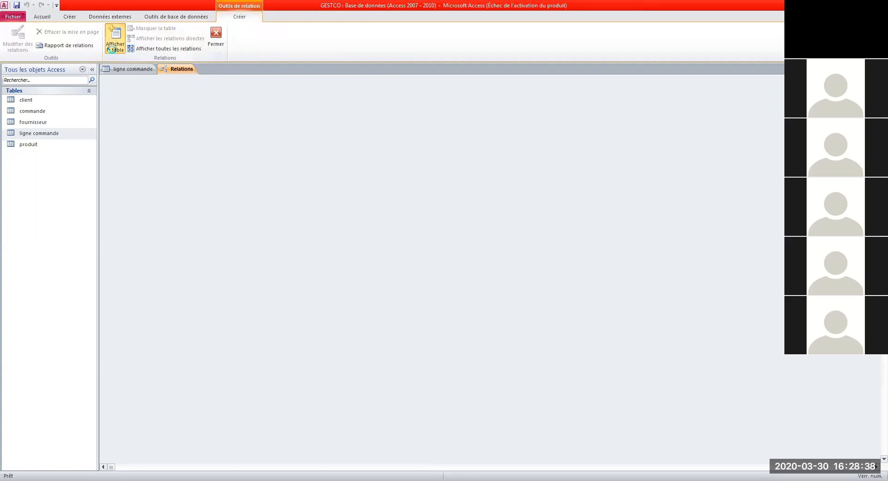
Step: Open Afficher la table and add the client table to the layout
{"action": "left_click", "coordinate": [116, 39]}
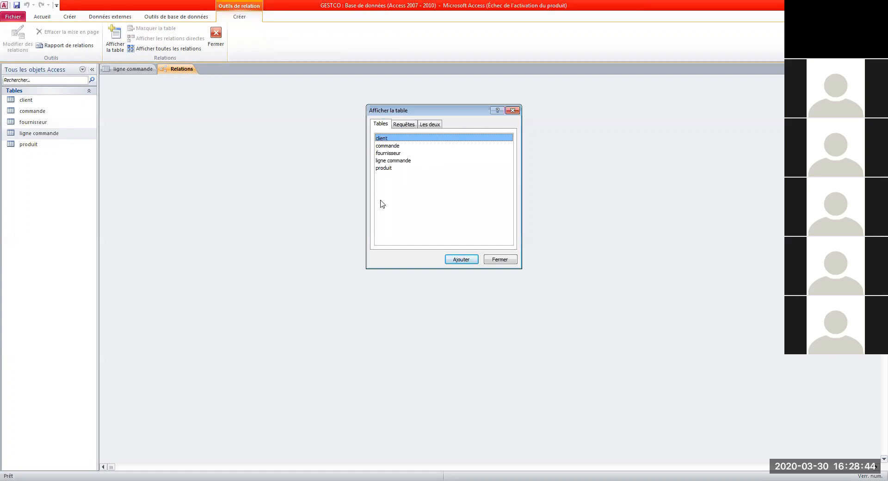
{"action": "left_click", "coordinate": [385, 146]}
{"action": "left_click", "coordinate": [386, 153]}
{"action": "left_click", "coordinate": [387, 160]}
{"action": "left_click", "coordinate": [385, 169]}
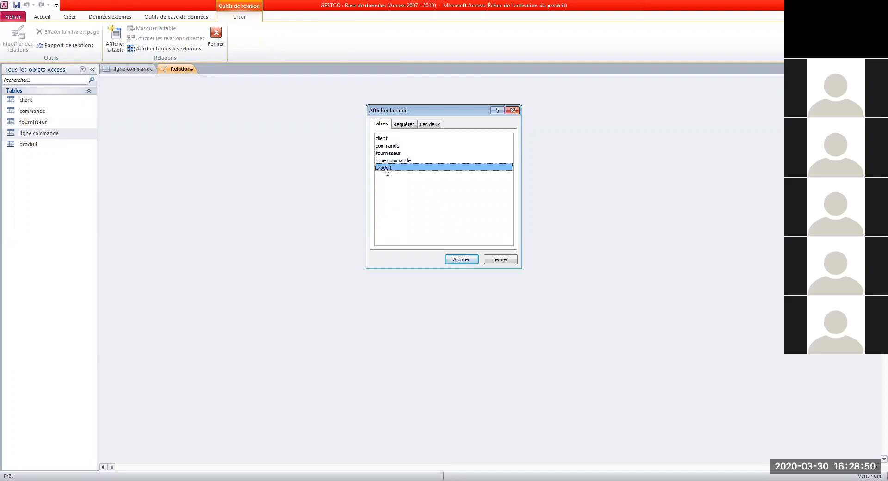
{"action": "left_click", "coordinate": [385, 138]}
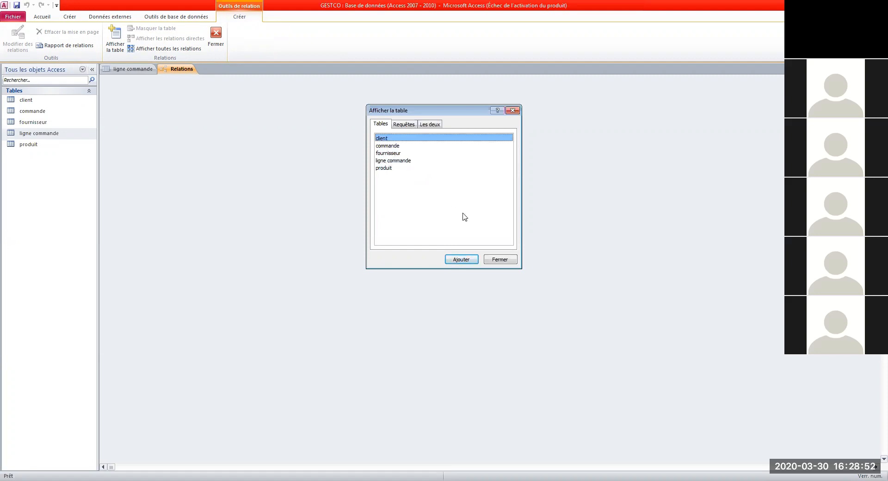
{"action": "left_click", "coordinate": [461, 260]}
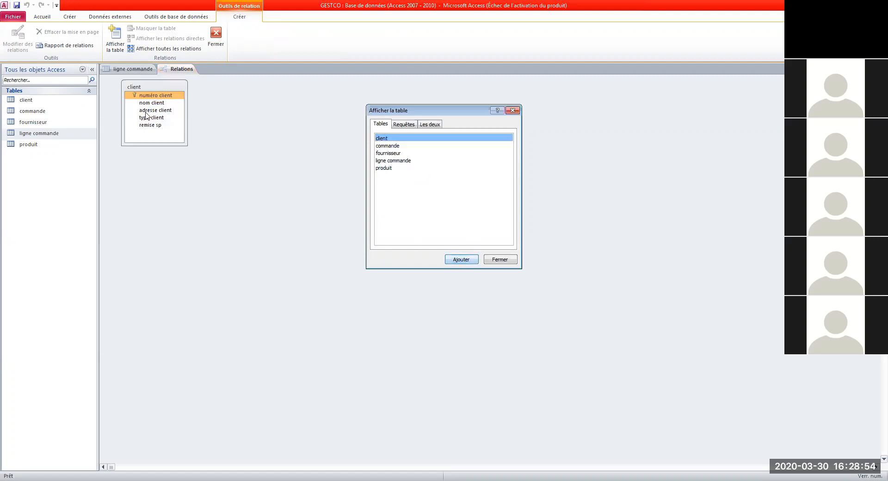
{"action": "left_click", "coordinate": [165, 94]}
Step: Add the commande, fournisseur, ligne commande and produit tables, then close the dialog
{"action": "left_click", "coordinate": [391, 146]}
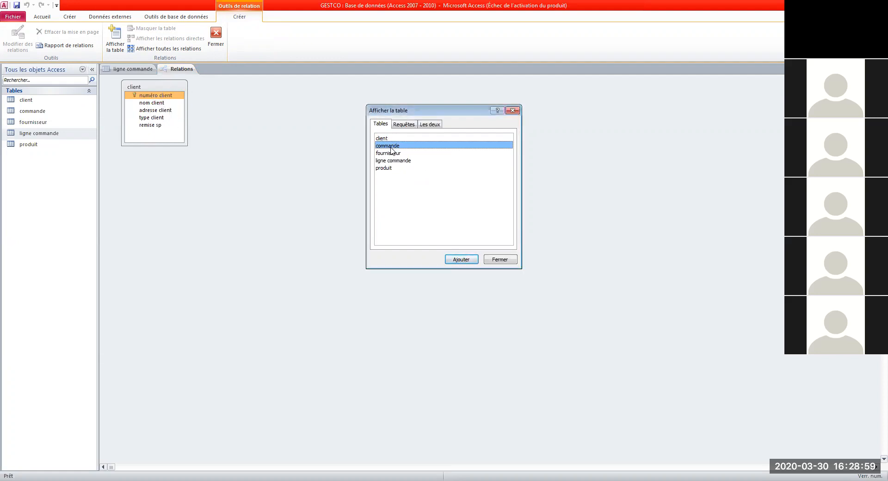
{"action": "left_click", "coordinate": [460, 259]}
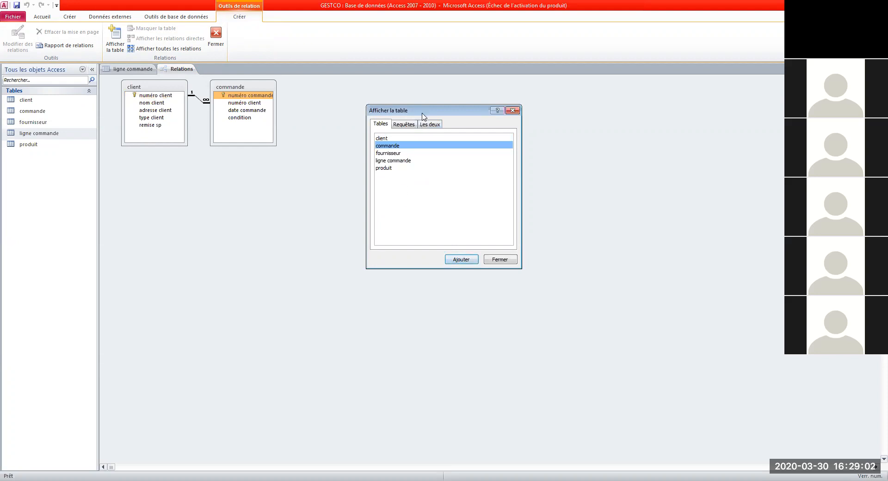
{"action": "left_click_drag", "start_coordinate": [423, 116], "coordinate": [423, 198]}
{"action": "left_click", "coordinate": [392, 235]}
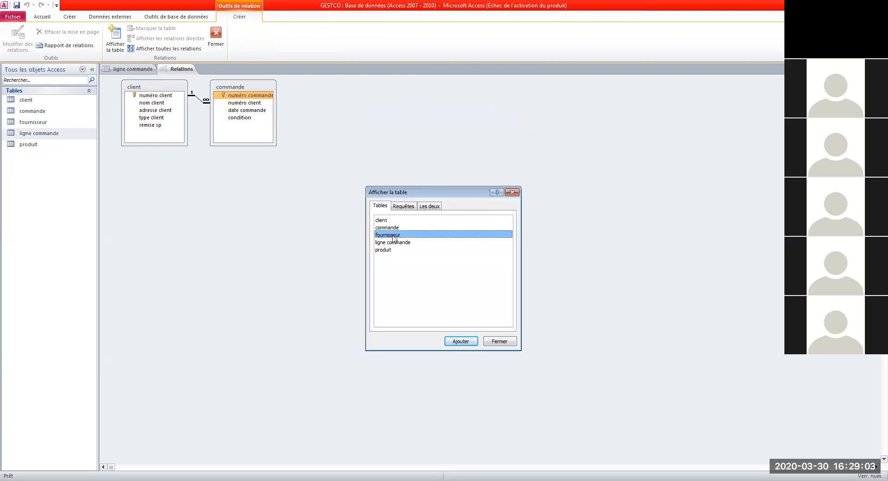
{"action": "left_click", "coordinate": [461, 342]}
{"action": "left_click", "coordinate": [386, 243]}
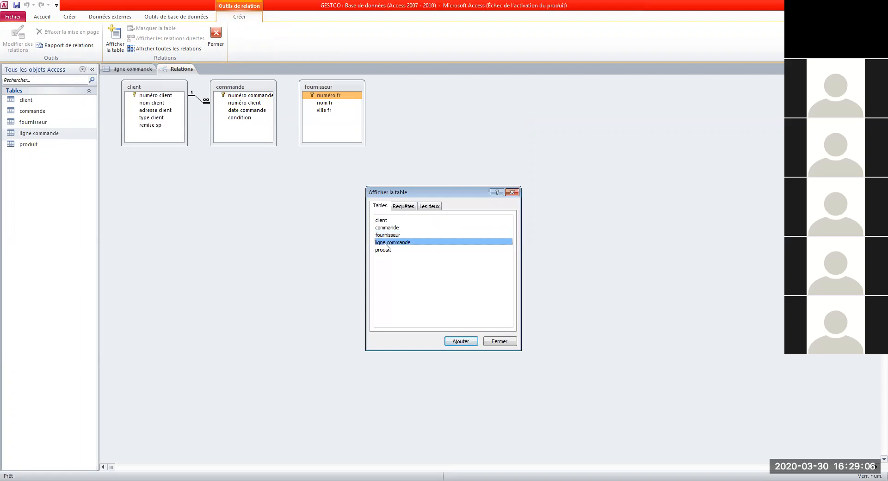
{"action": "left_click", "coordinate": [470, 344]}
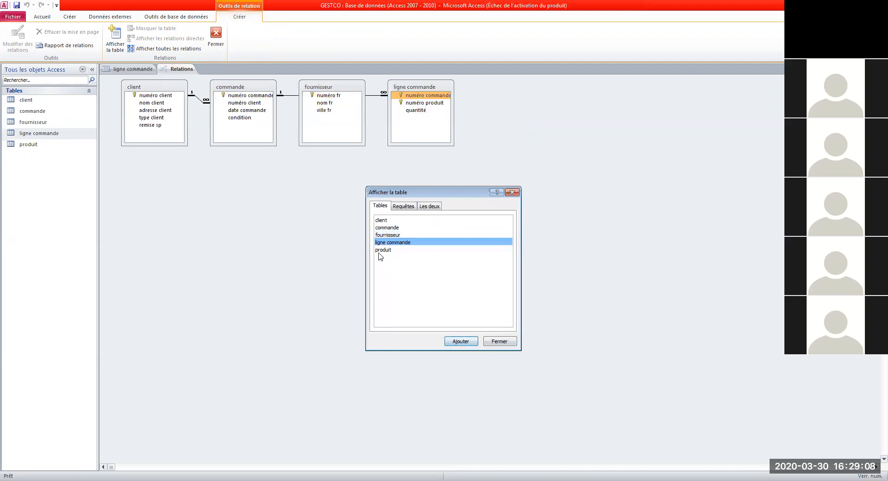
{"action": "left_click", "coordinate": [380, 250]}
{"action": "left_click", "coordinate": [463, 344]}
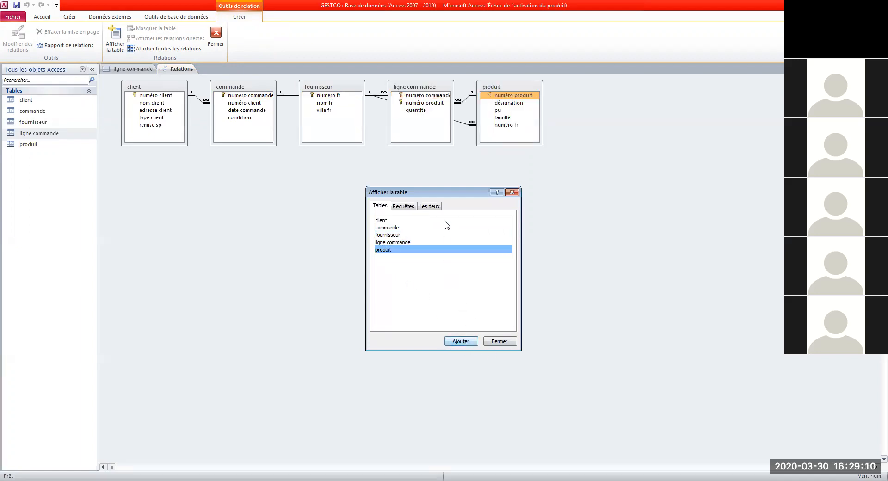
{"action": "left_click", "coordinate": [513, 193]}
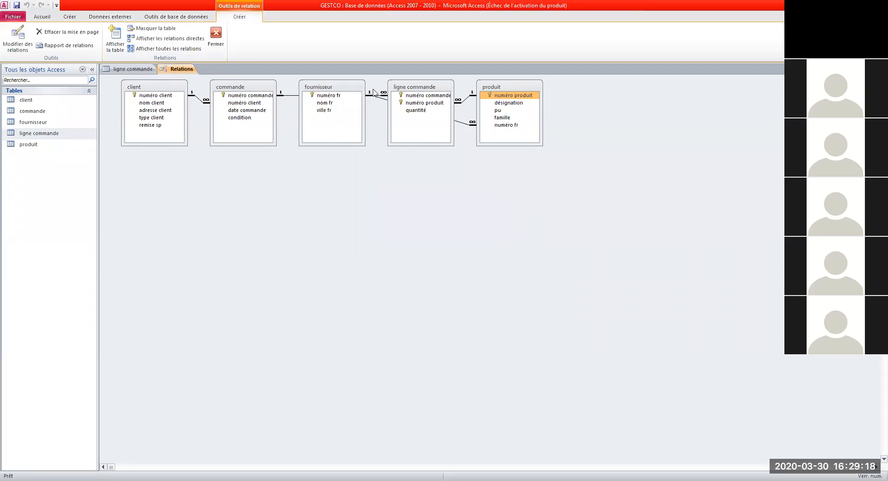
Step: Arrange the tables in a chain: client, commande, ligne commande, produit, fournisseur
{"action": "left_click_drag", "start_coordinate": [404, 87], "coordinate": [508, 207]}
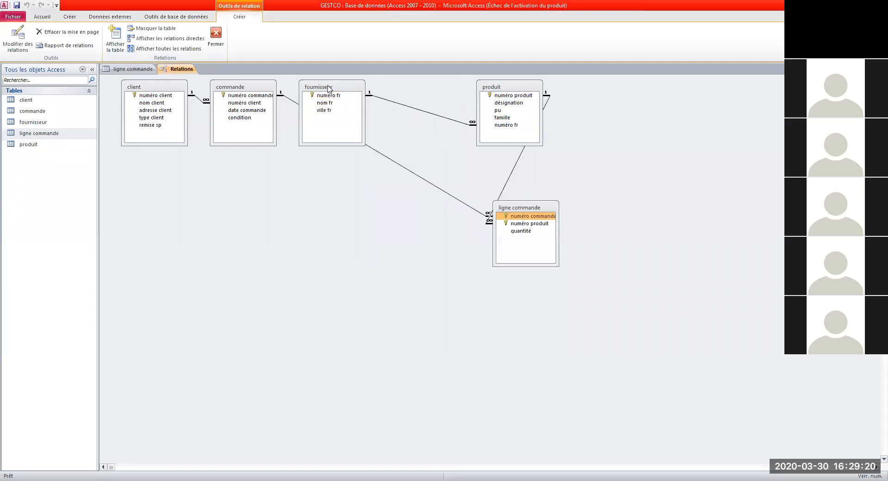
{"action": "left_click_drag", "start_coordinate": [329, 89], "coordinate": [631, 157]}
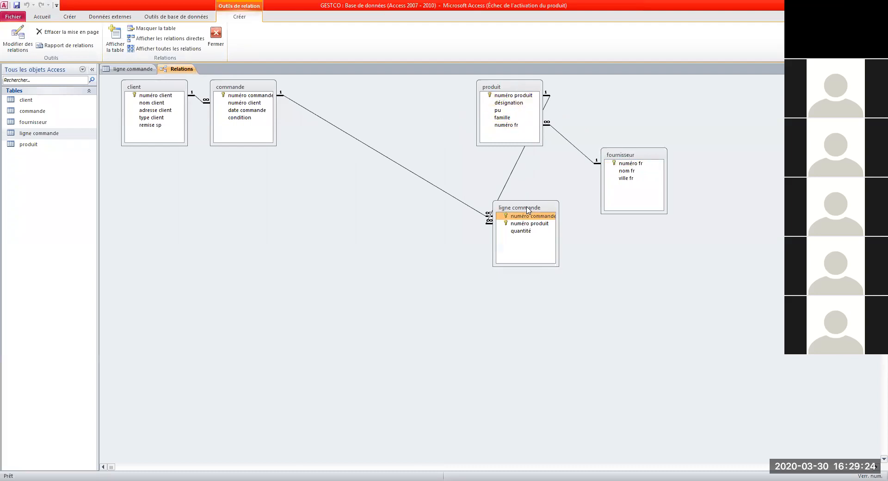
{"action": "left_click_drag", "start_coordinate": [528, 209], "coordinate": [385, 136]}
{"action": "left_click_drag", "start_coordinate": [231, 86], "coordinate": [249, 119]}
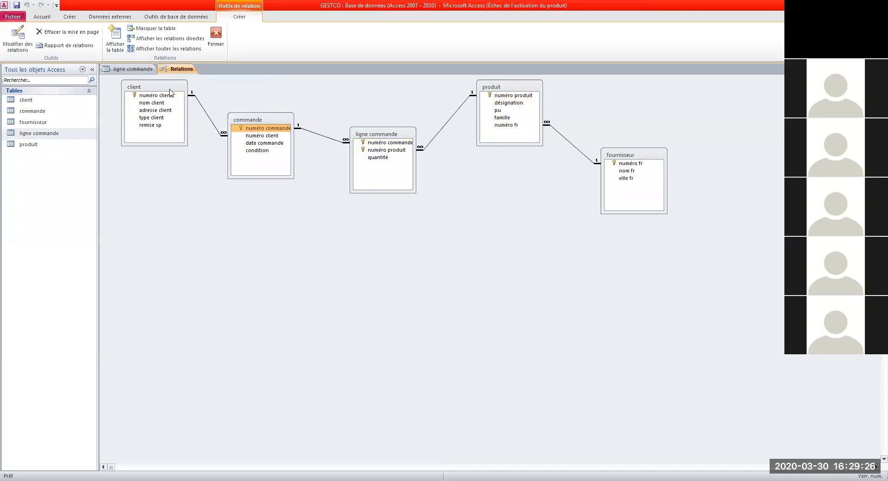
{"action": "left_click_drag", "start_coordinate": [171, 91], "coordinate": [172, 105]}
{"action": "left_click_drag", "start_coordinate": [505, 88], "coordinate": [502, 116]}
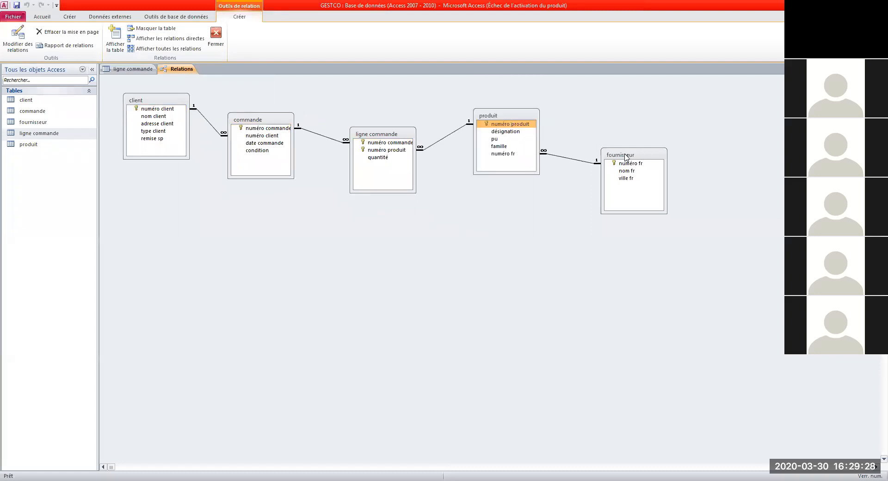
Step: Delete the client–commande relationship
{"action": "left_click", "coordinate": [626, 157]}
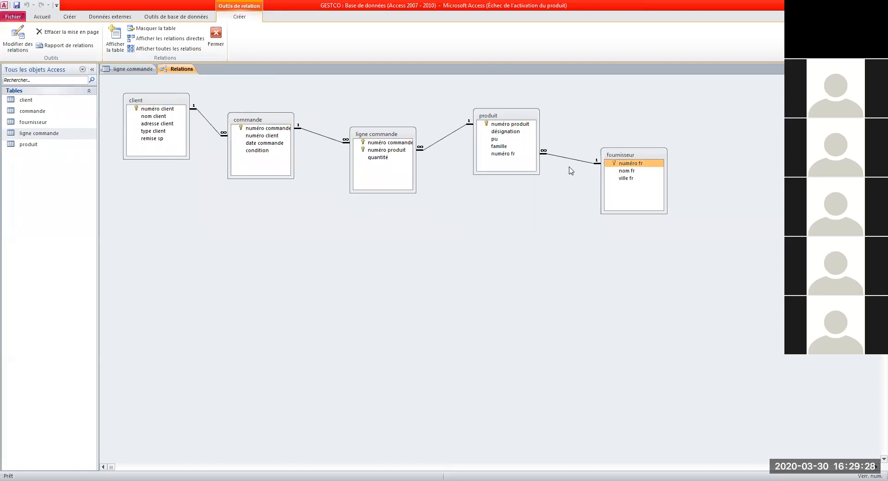
{"action": "right_click", "coordinate": [213, 125]}
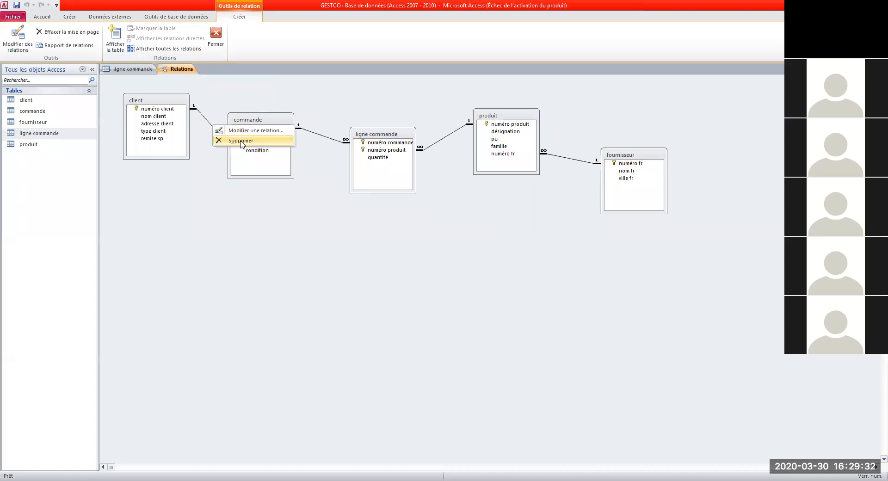
{"action": "left_click", "coordinate": [241, 141]}
{"action": "left_click", "coordinate": [418, 270]}
Step: Try twice to delete the commande–ligne commande link, dismissing the table-locked errors
{"action": "left_click", "coordinate": [332, 139]}
{"action": "right_click", "coordinate": [344, 141]}
{"action": "left_click", "coordinate": [351, 153]}
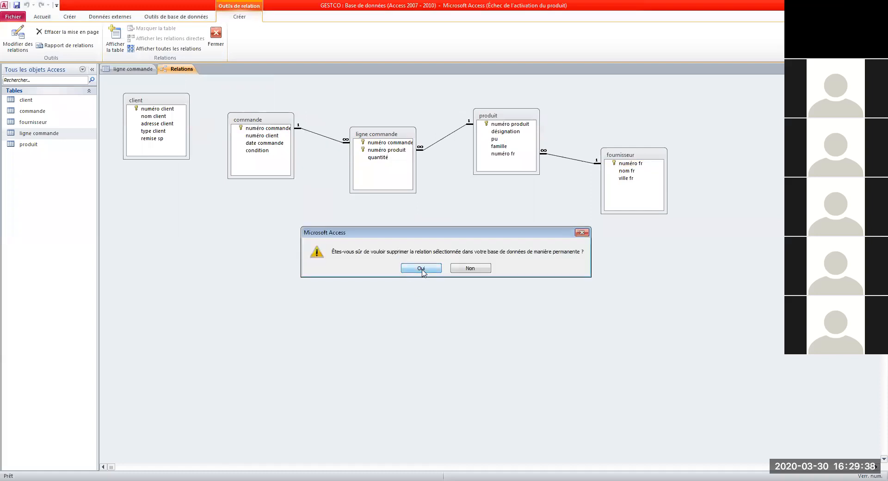
{"action": "left_click", "coordinate": [422, 268]}
{"action": "left_click", "coordinate": [425, 272]}
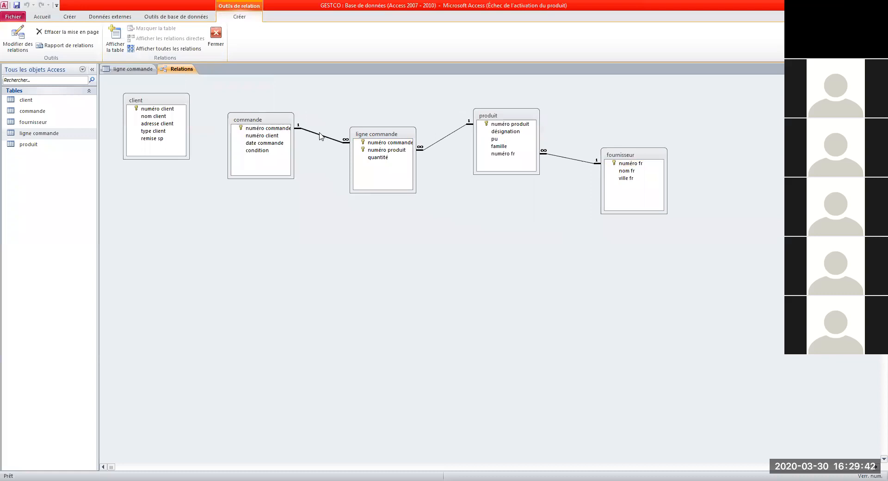
{"action": "right_click", "coordinate": [320, 137]}
{"action": "left_click", "coordinate": [342, 151]}
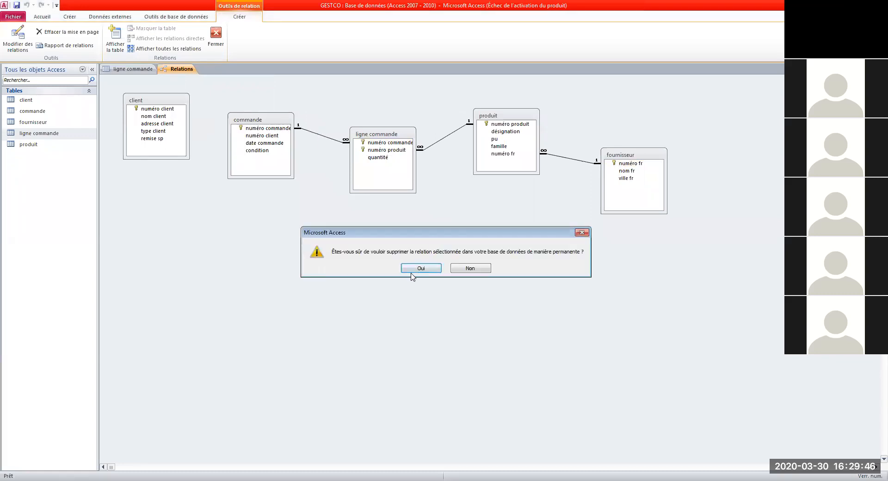
{"action": "left_click", "coordinate": [411, 272]}
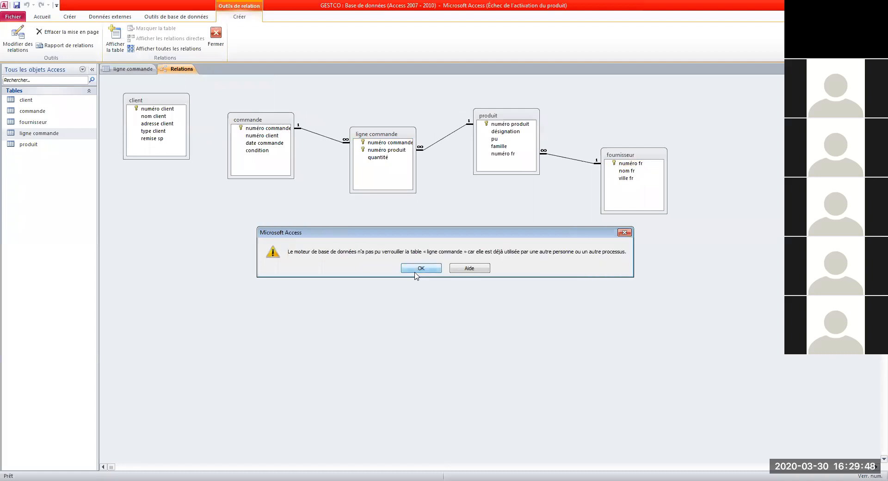
{"action": "left_click", "coordinate": [424, 271]}
Step: Delete the produit–fournisseur relationship
{"action": "left_click", "coordinate": [557, 156]}
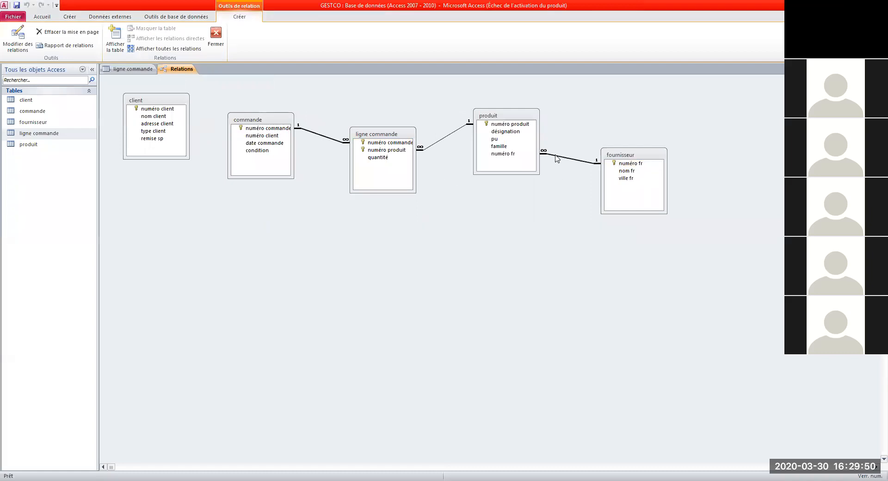
{"action": "right_click", "coordinate": [557, 156]}
{"action": "left_click", "coordinate": [577, 172]}
{"action": "left_click", "coordinate": [418, 271]}
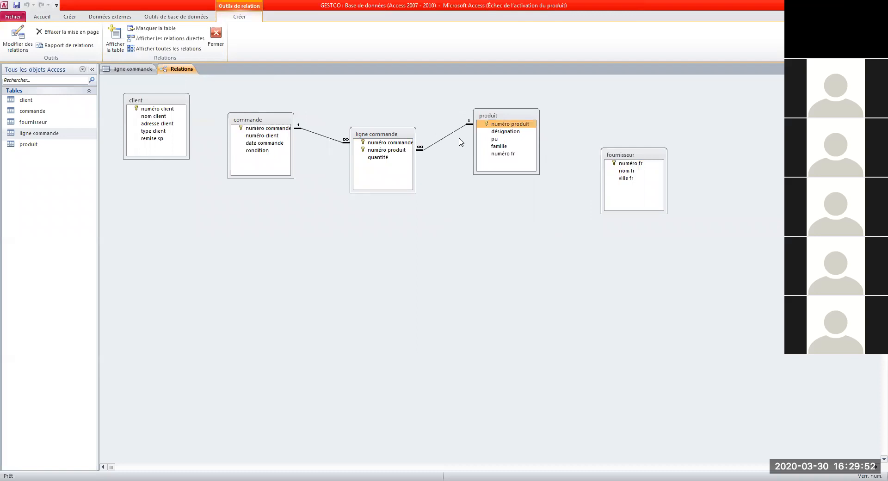
Step: Attempt to delete the ligne commande–produit link, then return to the locked ligne commande datasheet
{"action": "left_click", "coordinate": [448, 135]}
{"action": "right_click", "coordinate": [449, 137]}
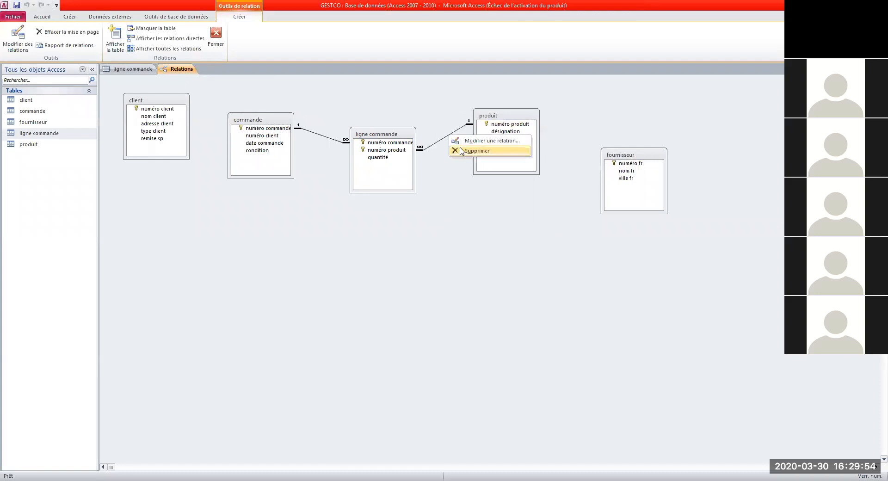
{"action": "left_click", "coordinate": [462, 151]}
{"action": "left_click", "coordinate": [422, 271]}
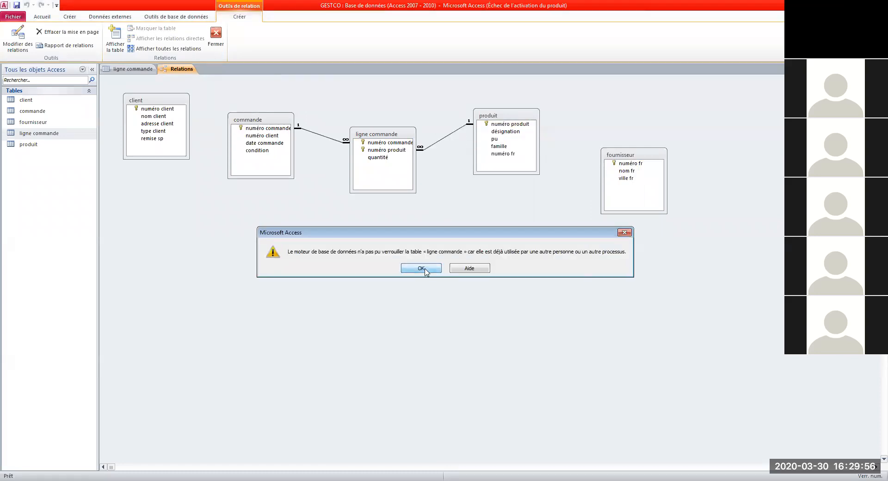
{"action": "left_click", "coordinate": [422, 271]}
{"action": "left_click", "coordinate": [327, 138]}
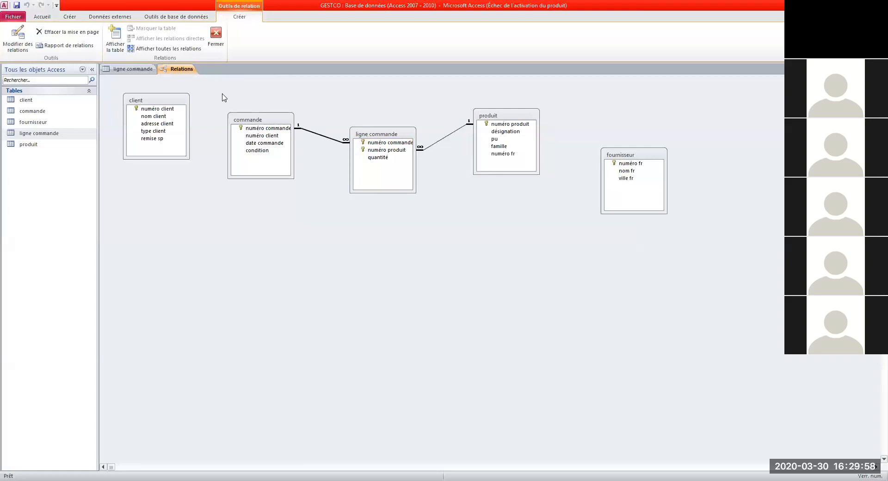
{"action": "left_click", "coordinate": [124, 70]}
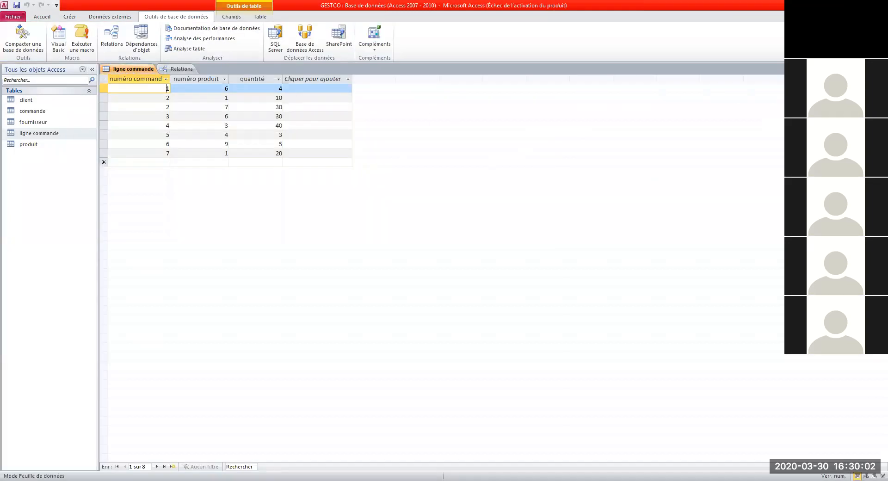
Step: Close the ligne commande datasheet and delete the commande–ligne commande and ligne commande–produit links
{"action": "left_click", "coordinate": [882, 69]}
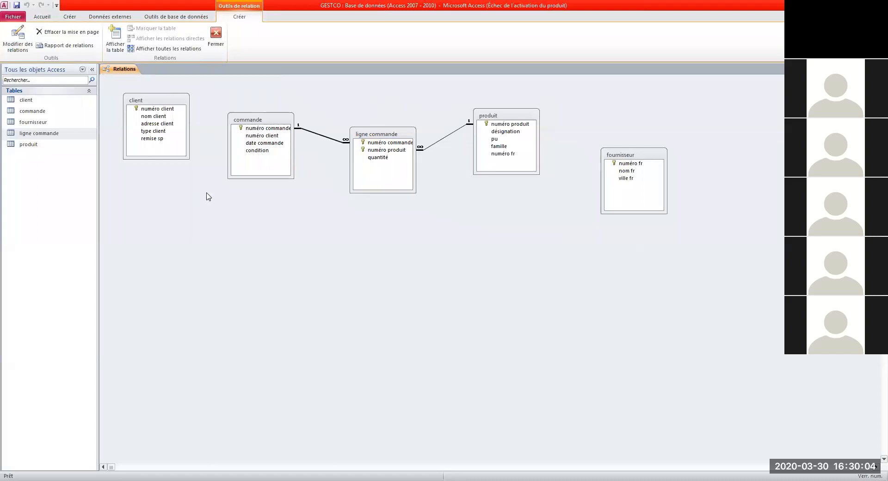
{"action": "right_click", "coordinate": [305, 134]}
{"action": "left_click", "coordinate": [330, 146]}
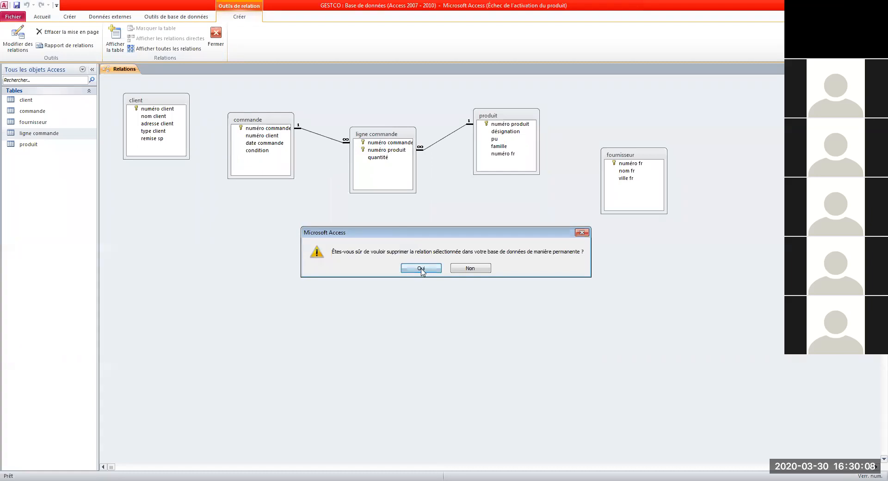
{"action": "left_click", "coordinate": [421, 268]}
{"action": "left_click", "coordinate": [436, 145]}
{"action": "right_click", "coordinate": [449, 140]}
{"action": "left_click", "coordinate": [458, 158]}
{"action": "left_click", "coordinate": [432, 272]}
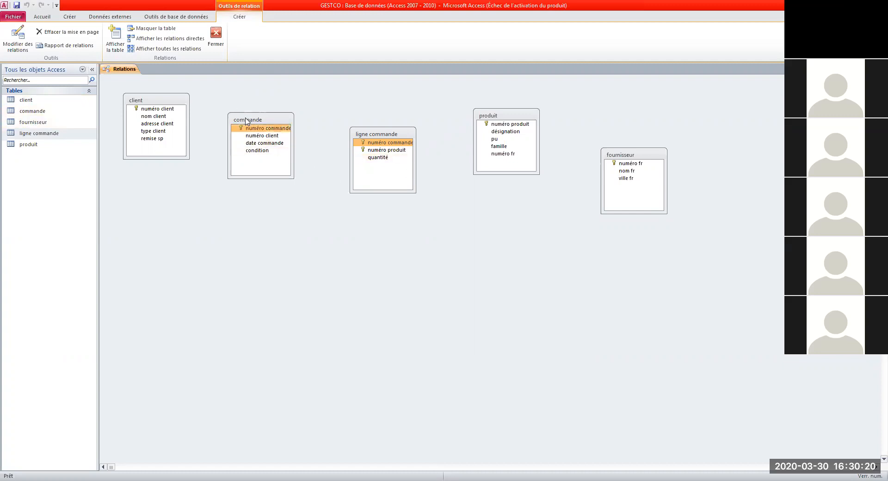
Step: Rearrange the five tables side by side in a single row
{"action": "left_click_drag", "start_coordinate": [244, 122], "coordinate": [260, 170]}
{"action": "left_click_drag", "start_coordinate": [408, 138], "coordinate": [420, 142]}
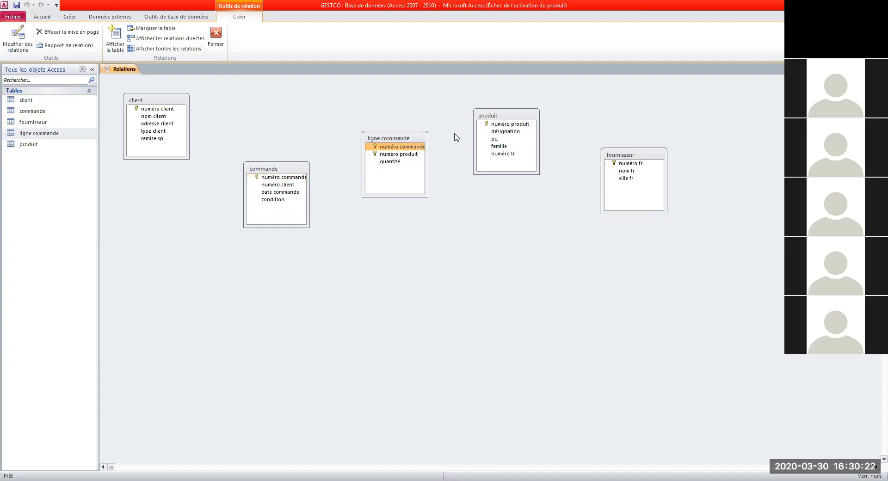
{"action": "left_click_drag", "start_coordinate": [140, 101], "coordinate": [203, 117]}
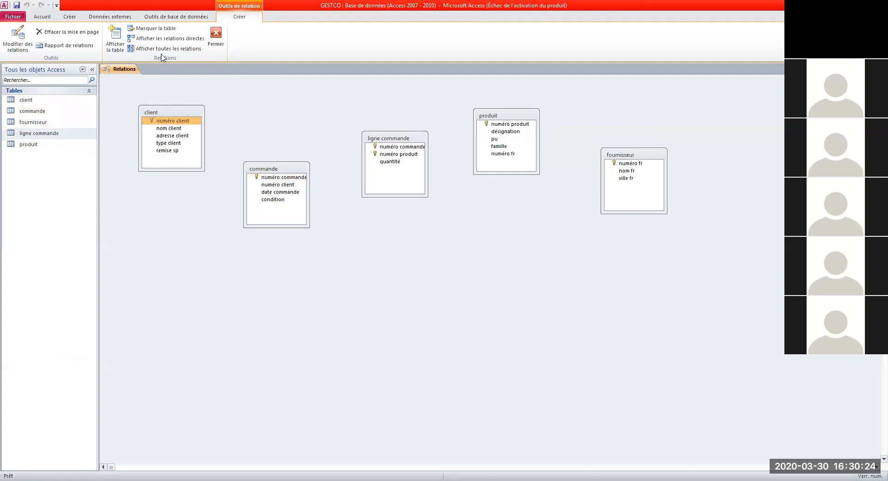
{"action": "left_click", "coordinate": [400, 147]}
{"action": "left_click_drag", "start_coordinate": [401, 142], "coordinate": [388, 156]}
{"action": "left_click_drag", "start_coordinate": [501, 117], "coordinate": [496, 169]}
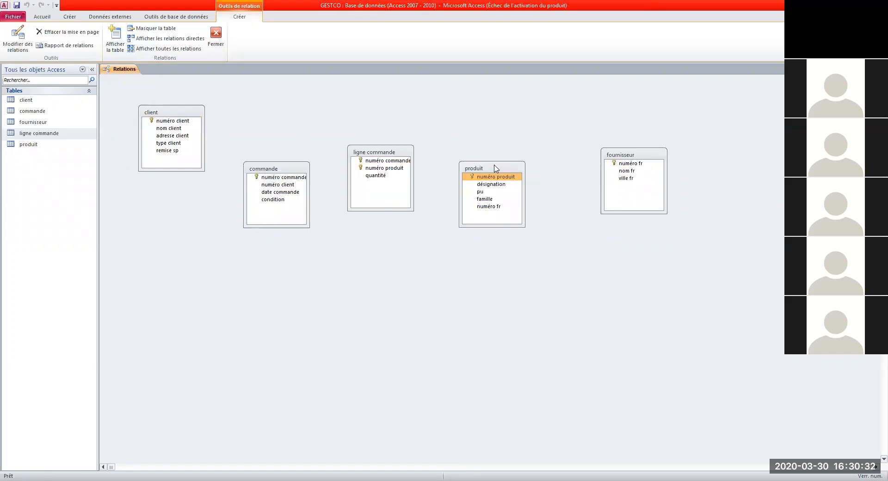
{"action": "left_click_drag", "start_coordinate": [494, 167], "coordinate": [510, 138]}
{"action": "left_click_drag", "start_coordinate": [624, 155], "coordinate": [608, 166]}
{"action": "left_click_drag", "start_coordinate": [263, 169], "coordinate": [266, 145]}
{"action": "left_click_drag", "start_coordinate": [390, 152], "coordinate": [407, 131]}
{"action": "left_click_drag", "start_coordinate": [300, 144], "coordinate": [300, 131]}
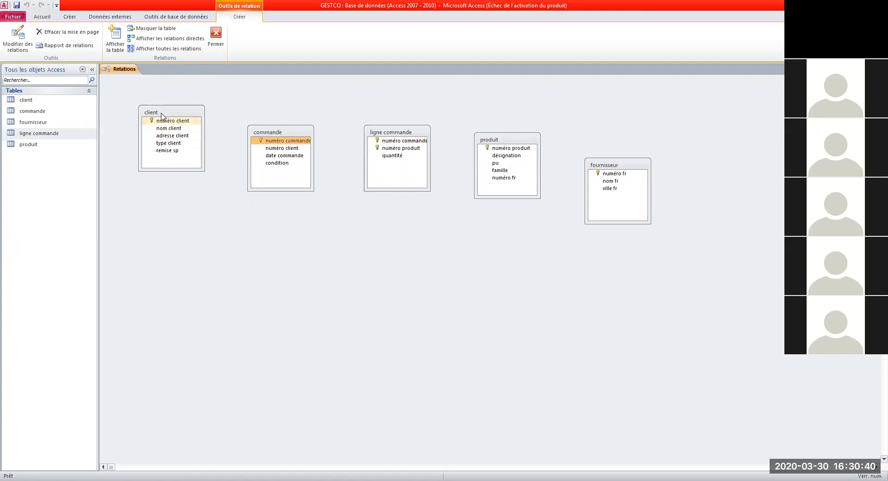
Step: Point out the numéro client key in client and the numéro commande field in commande
{"action": "left_click", "coordinate": [161, 113]}
{"action": "left_click", "coordinate": [278, 133]}
{"action": "left_click", "coordinate": [175, 112]}
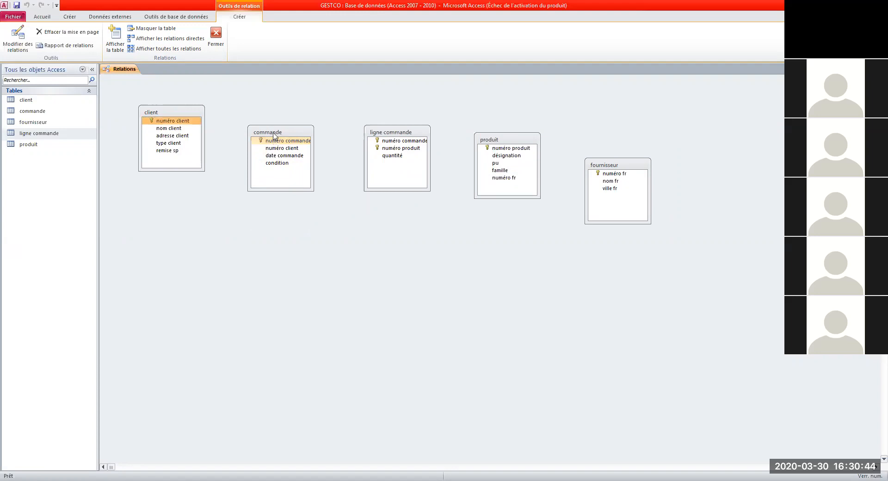
{"action": "left_click", "coordinate": [273, 134]}
{"action": "left_click", "coordinate": [182, 120]}
{"action": "left_click", "coordinate": [275, 133]}
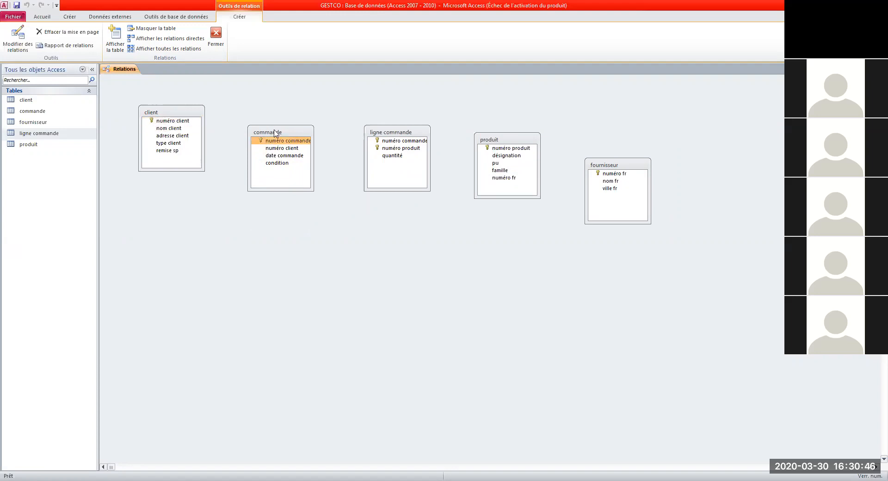
{"action": "left_click", "coordinate": [185, 120]}
{"action": "left_click", "coordinate": [254, 131]}
{"action": "left_click", "coordinate": [189, 116]}
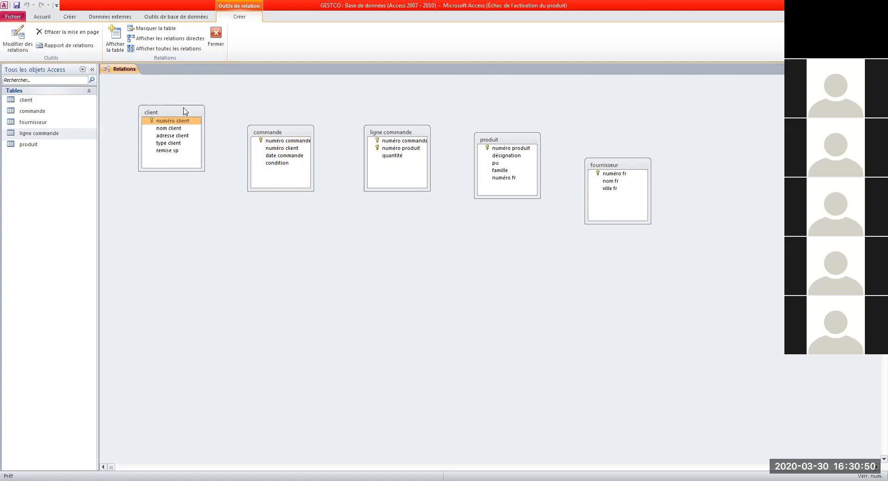
Step: Drag client's numéro client onto commande's numéro client to start a one-to-many link
{"action": "left_click", "coordinate": [280, 148]}
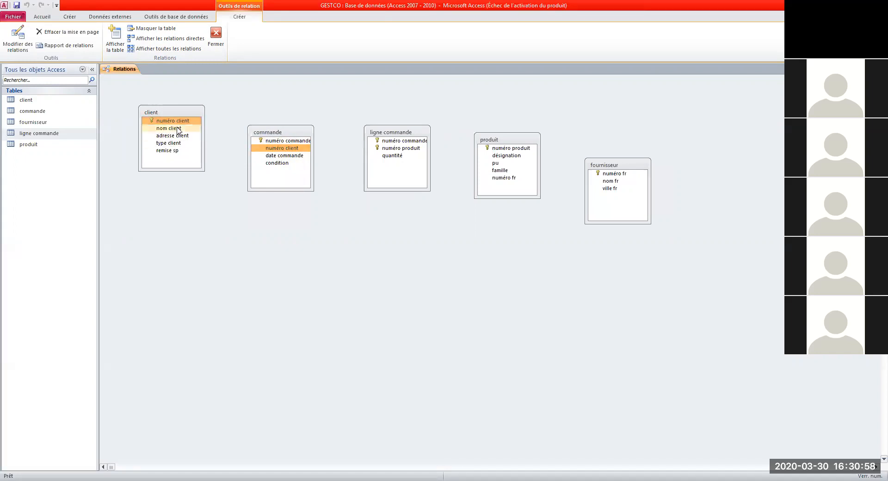
{"action": "left_click", "coordinate": [165, 121]}
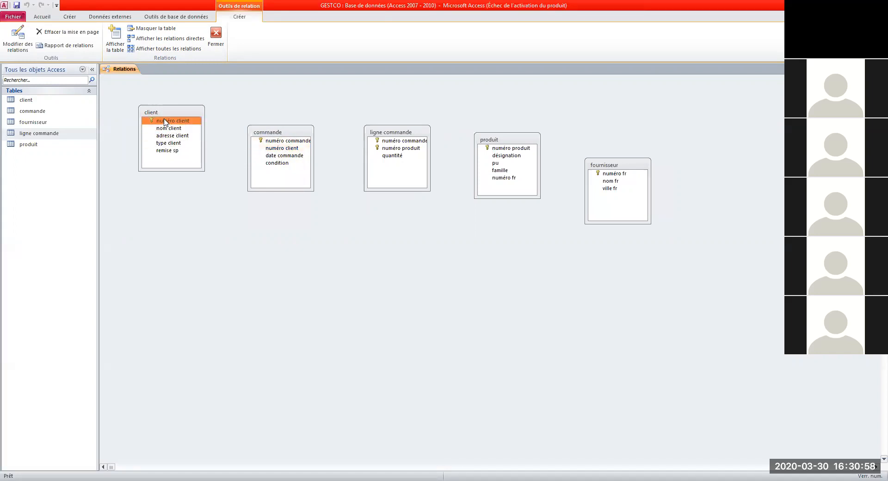
{"action": "left_click", "coordinate": [281, 148]}
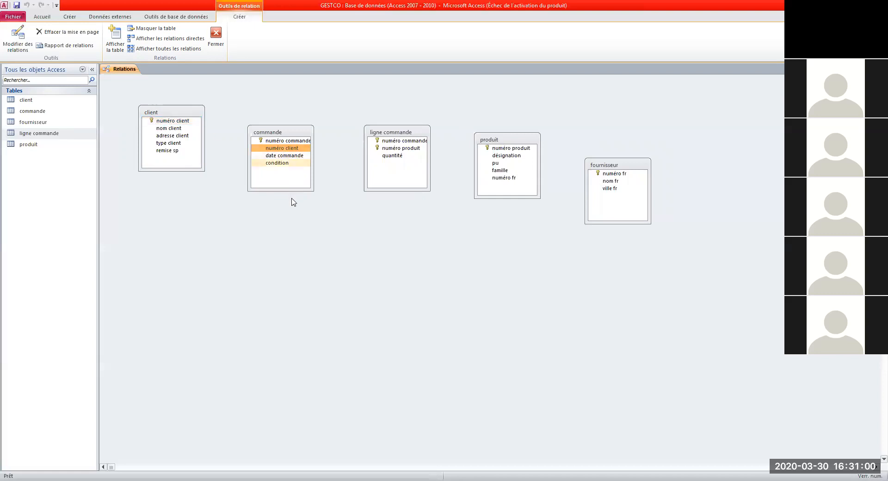
{"action": "left_click", "coordinate": [165, 122]}
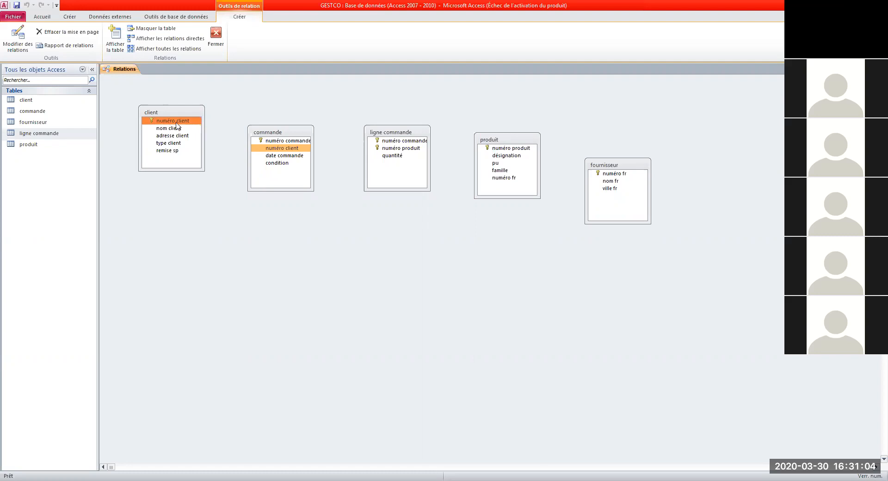
{"action": "left_click", "coordinate": [282, 149]}
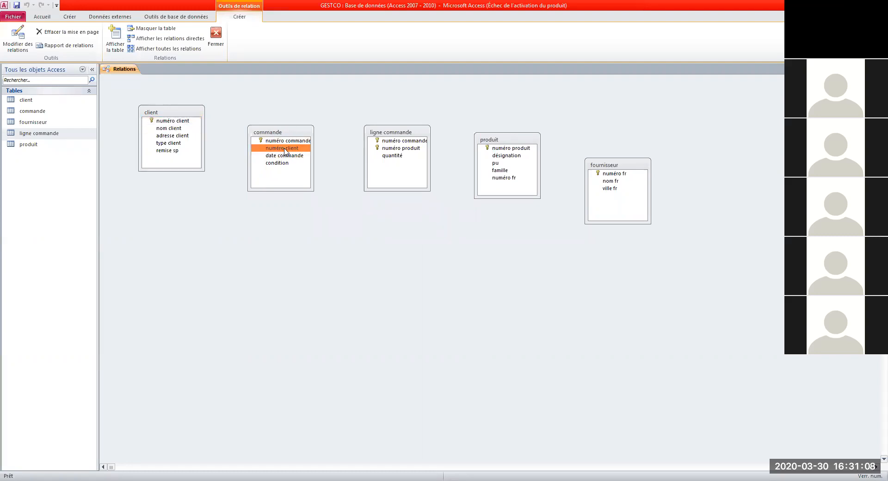
{"action": "left_click", "coordinate": [179, 122]}
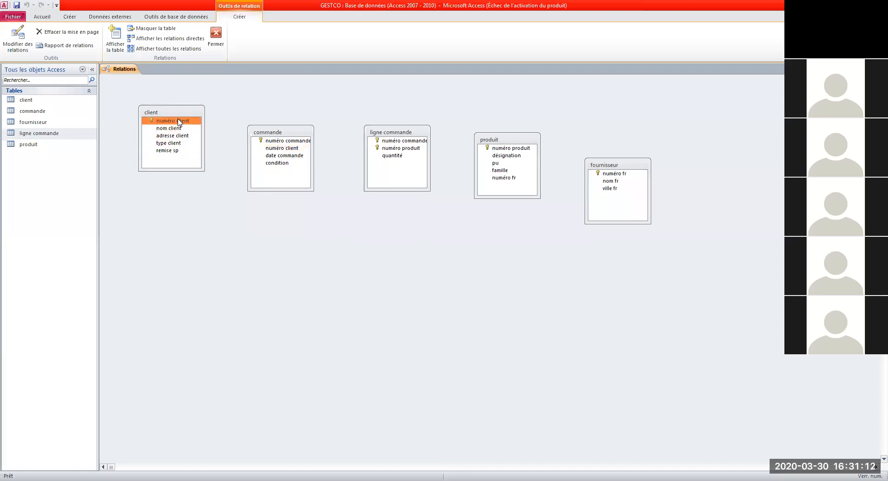
{"action": "left_click_drag", "start_coordinate": [180, 122], "coordinate": [279, 150]}
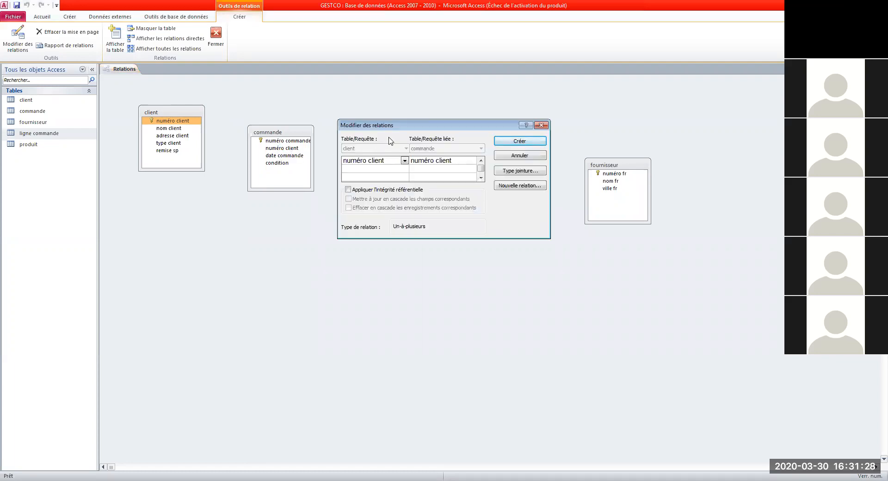
Step: Enforce referential integrity with cascade updates and deletes, and create the client–commande link
{"action": "left_click_drag", "start_coordinate": [388, 130], "coordinate": [303, 214]}
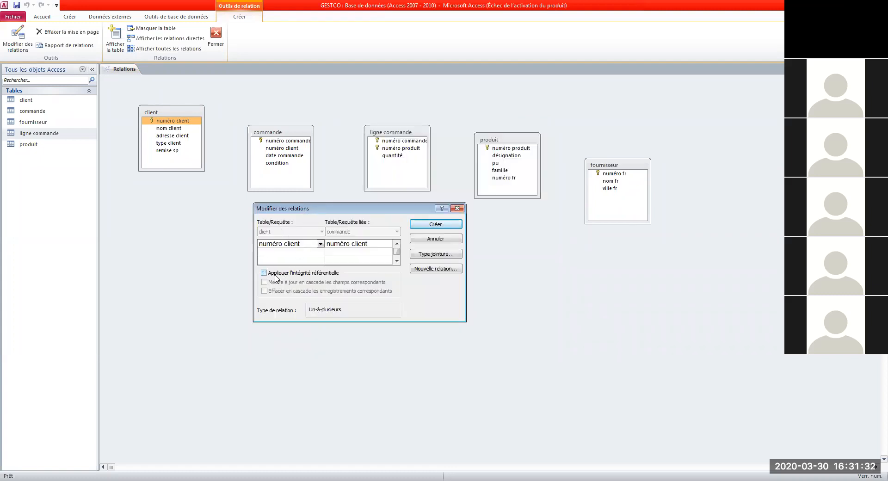
{"action": "left_click", "coordinate": [275, 276]}
{"action": "left_click", "coordinate": [278, 283]}
{"action": "left_click", "coordinate": [278, 292]}
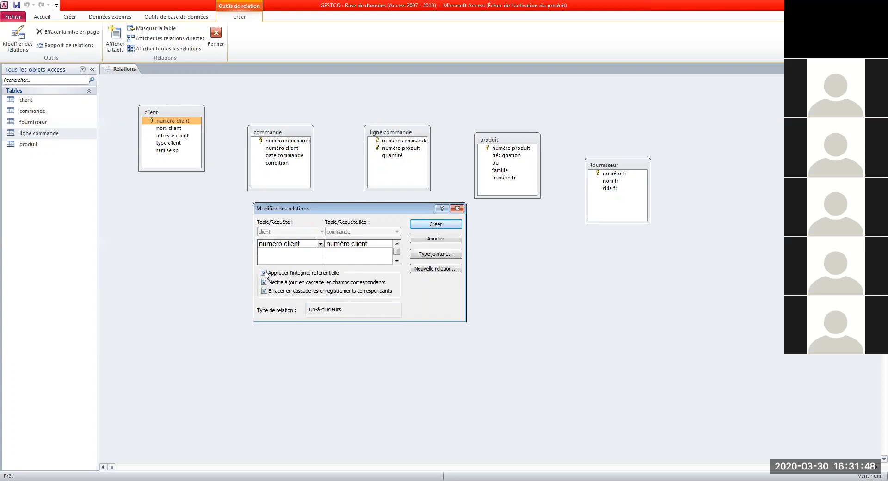
{"action": "left_click", "coordinate": [444, 225]}
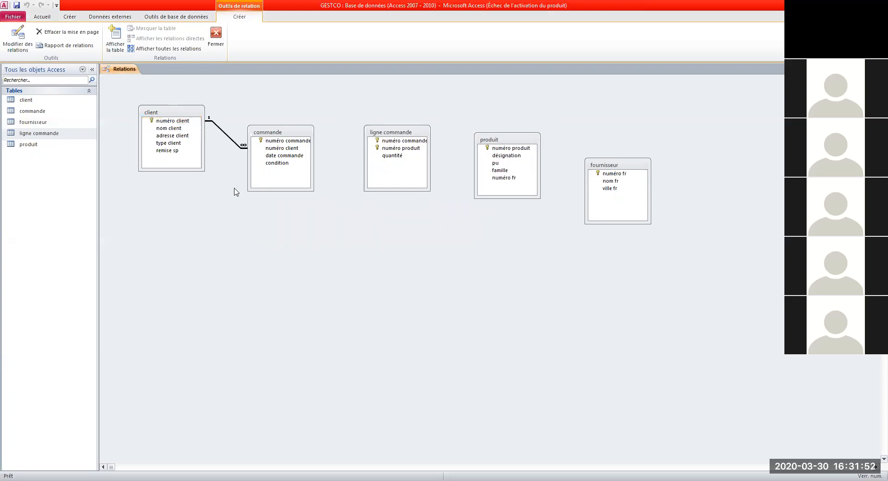
Step: Widen the commande table box so field names like numéro commande display in full
{"action": "left_click_drag", "start_coordinate": [187, 123], "coordinate": [250, 146]}
{"action": "left_click", "coordinate": [268, 142]}
{"action": "left_click", "coordinate": [278, 163]}
{"action": "left_click", "coordinate": [336, 186]}
{"action": "left_click", "coordinate": [298, 142]}
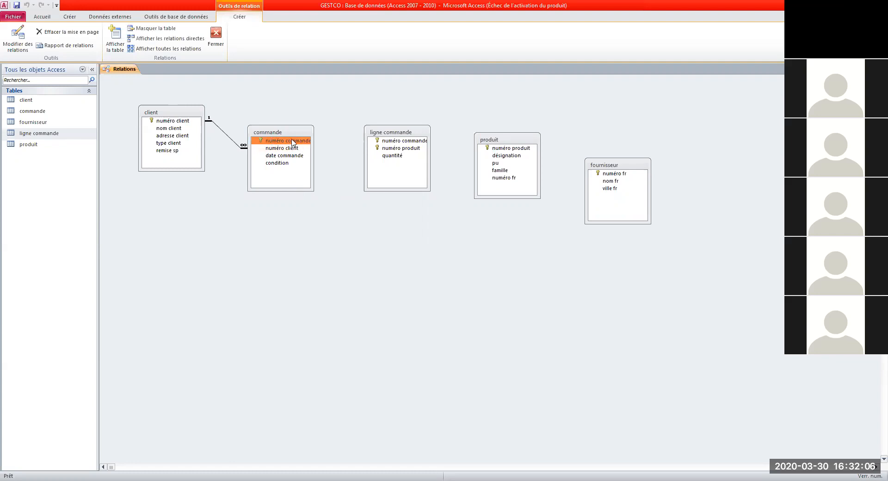
{"action": "left_click_drag", "start_coordinate": [303, 142], "coordinate": [324, 139]}
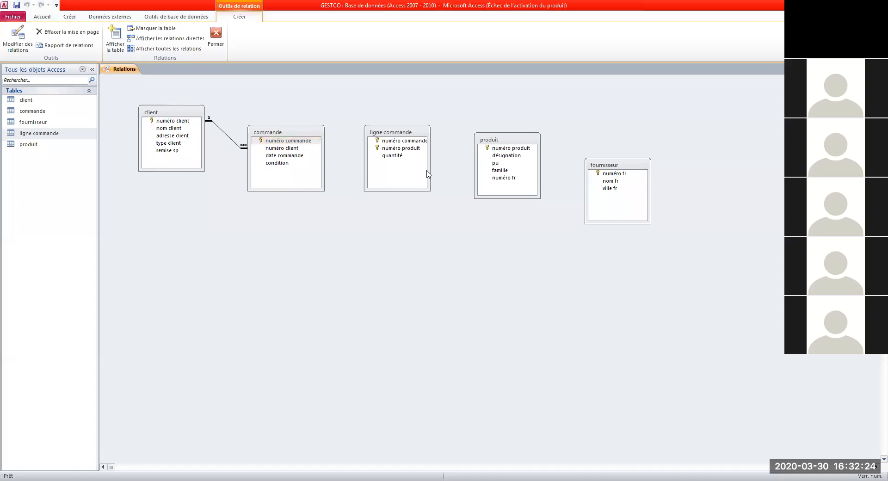
{"action": "left_click", "coordinate": [356, 196]}
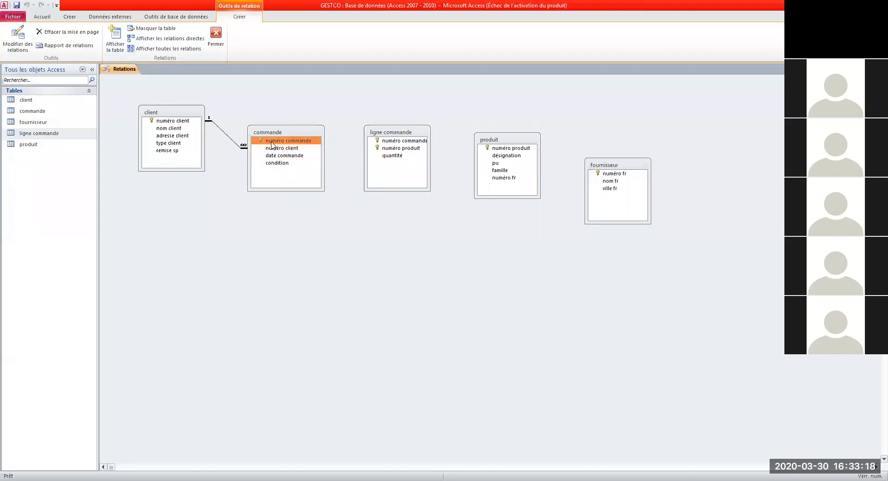
{"action": "left_click_drag", "start_coordinate": [290, 144], "coordinate": [404, 145]}
Step: Join numéro commande from commande to ligne commande, enforcing referential integrity with cascading updates and deletes
{"action": "left_click", "coordinate": [403, 144]}
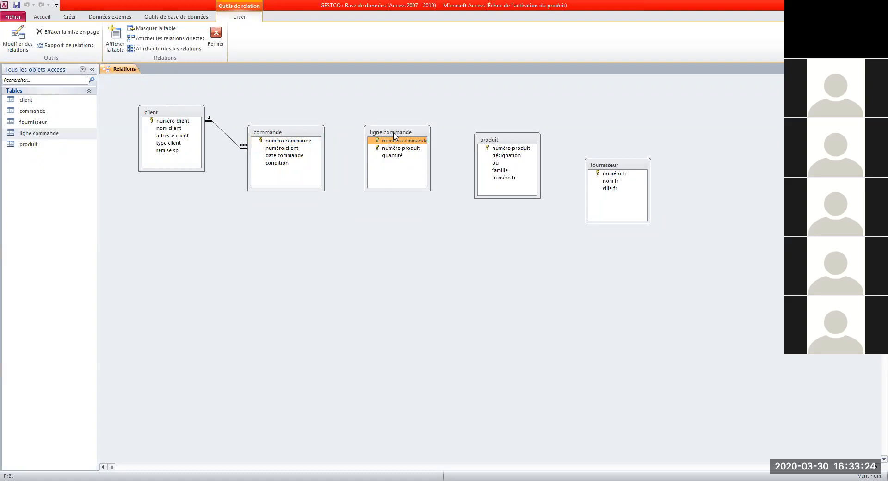
{"action": "left_click", "coordinate": [296, 142]}
{"action": "left_click_drag", "start_coordinate": [296, 144], "coordinate": [396, 141]}
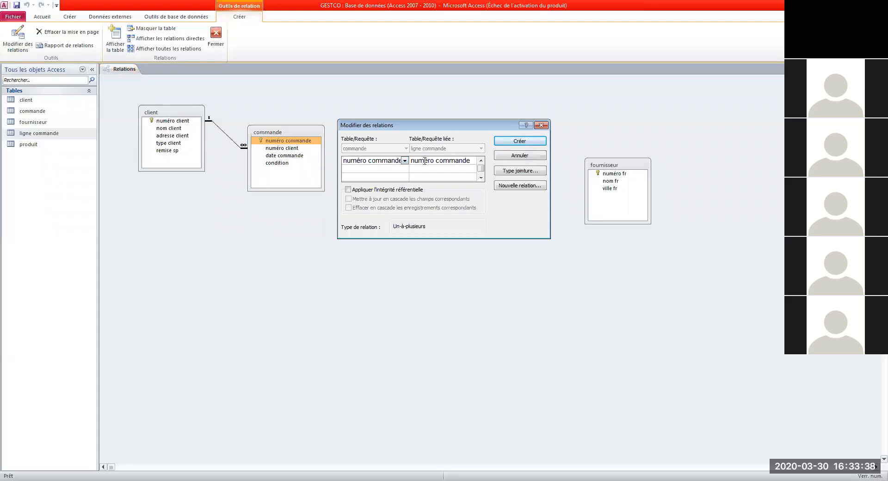
{"action": "left_click", "coordinate": [348, 191]}
{"action": "left_click", "coordinate": [348, 199]}
{"action": "left_click", "coordinate": [348, 207]}
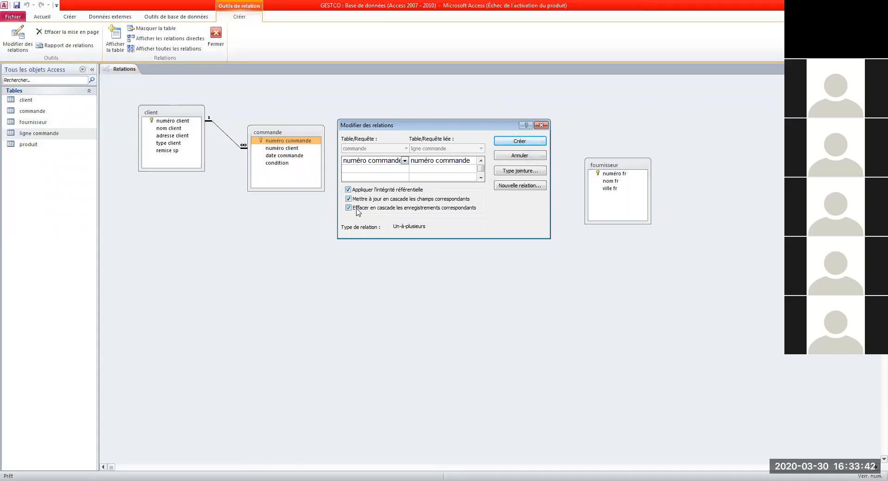
{"action": "left_click", "coordinate": [516, 146]}
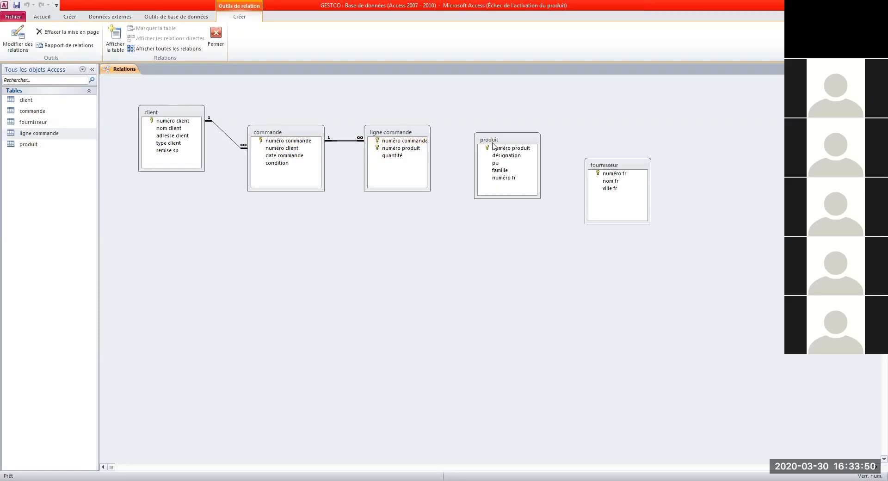
Step: Join numéro produit from produit to ligne commande, enforcing referential integrity with cascading updates and deletes
{"action": "left_click", "coordinate": [510, 148]}
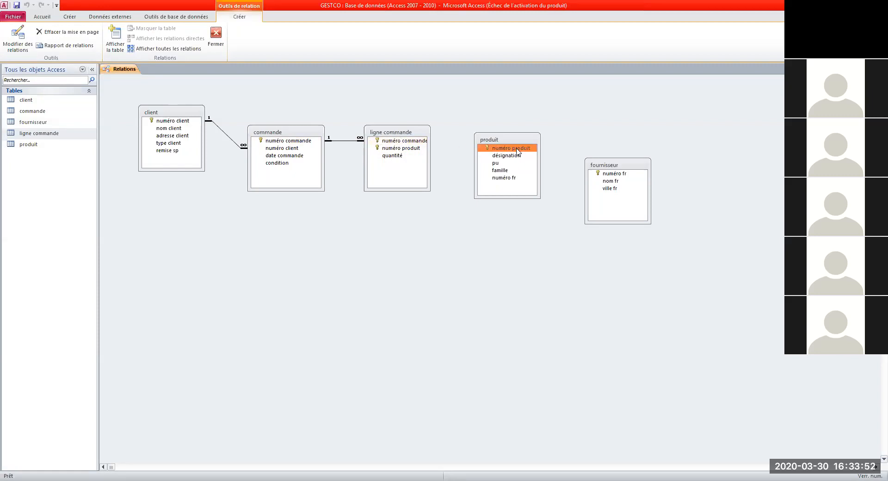
{"action": "left_click_drag", "start_coordinate": [496, 148], "coordinate": [407, 151]}
{"action": "left_click", "coordinate": [407, 151]}
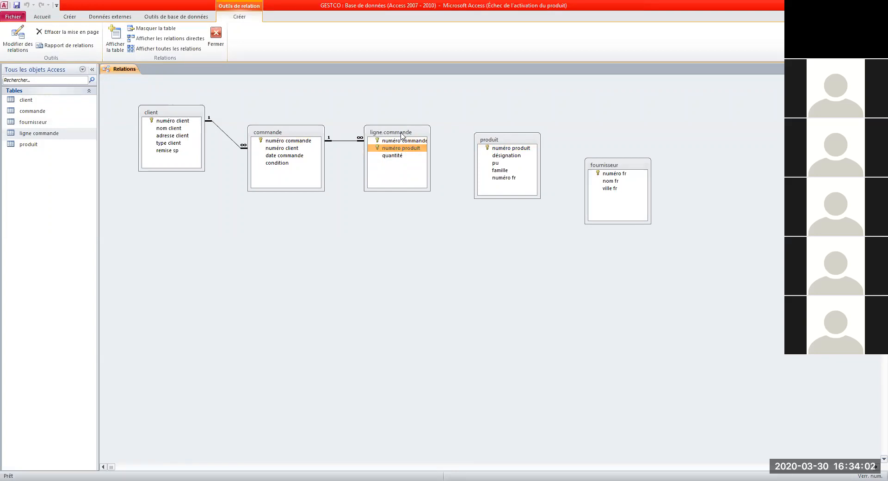
{"action": "left_click_drag", "start_coordinate": [503, 148], "coordinate": [402, 148]}
{"action": "left_click", "coordinate": [364, 192]}
{"action": "left_click", "coordinate": [371, 200]}
{"action": "left_click", "coordinate": [372, 208]}
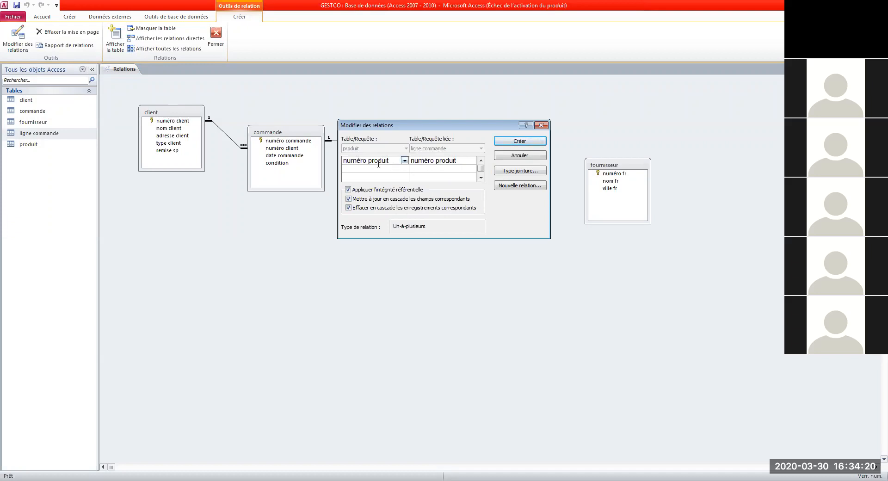
{"action": "left_click", "coordinate": [505, 144]}
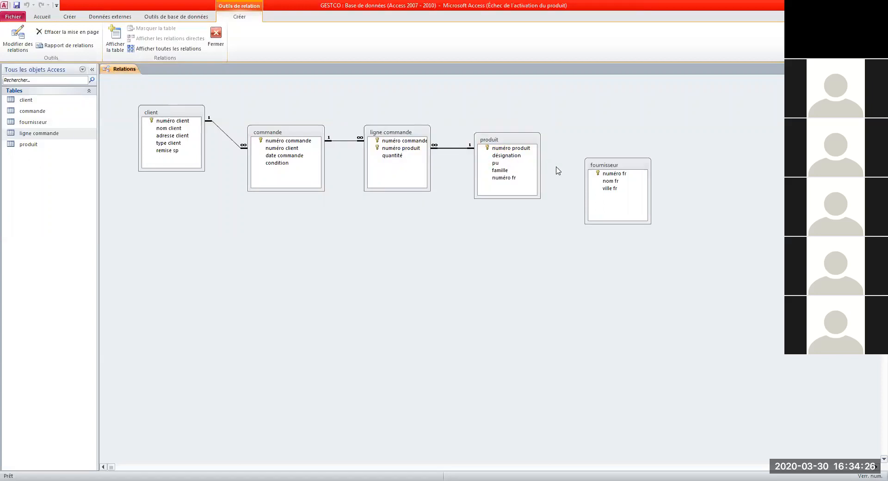
Step: Join numéro fr from fournisseur to produit, enforcing referential integrity with cascading updates and deletes
{"action": "left_click", "coordinate": [620, 174]}
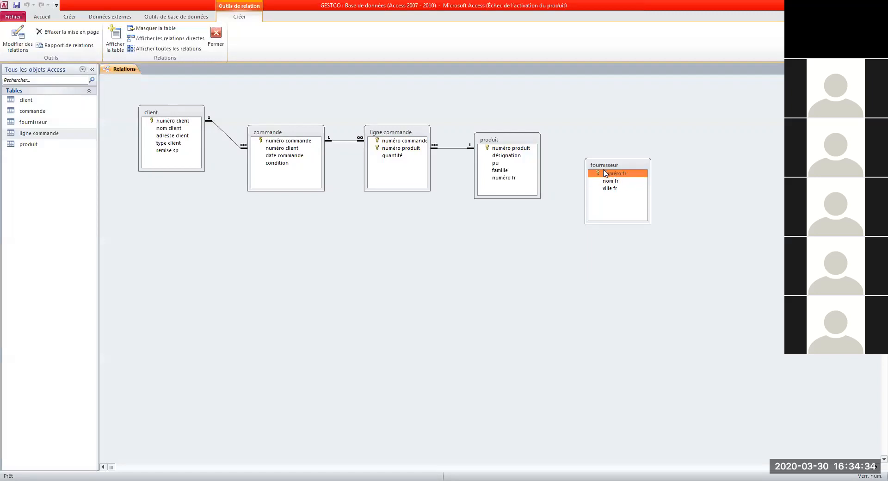
{"action": "left_click", "coordinate": [503, 181]}
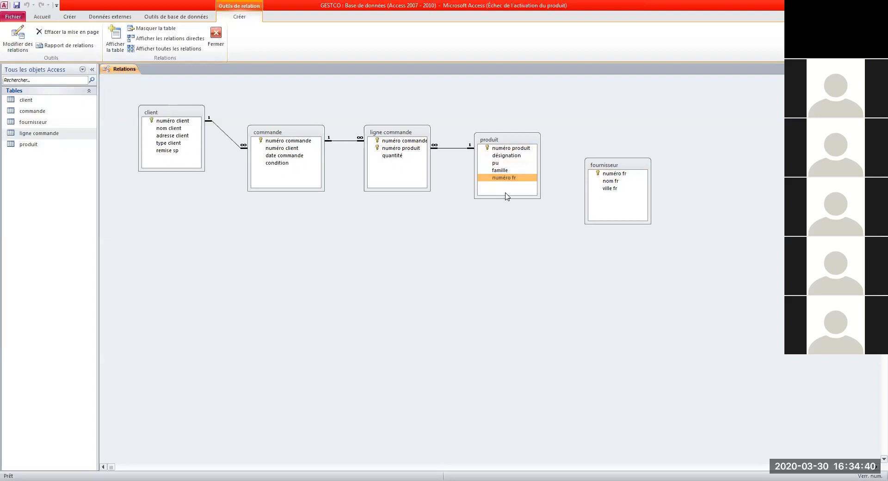
{"action": "left_click", "coordinate": [610, 176]}
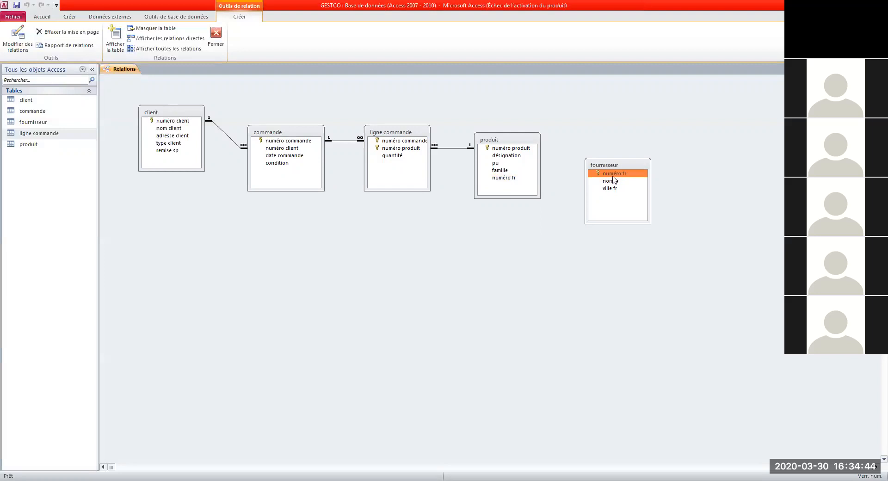
{"action": "left_click_drag", "start_coordinate": [614, 176], "coordinate": [504, 180]}
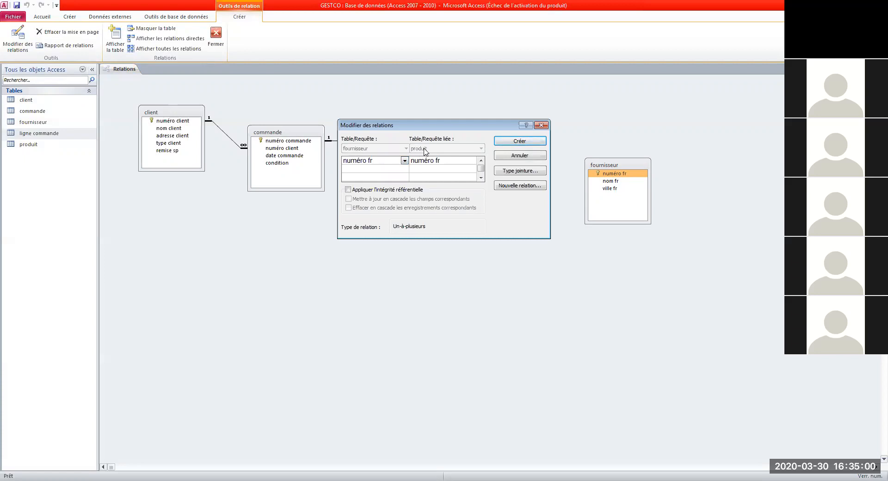
{"action": "left_click", "coordinate": [370, 190]}
{"action": "left_click", "coordinate": [370, 199]}
{"action": "left_click", "coordinate": [370, 208]}
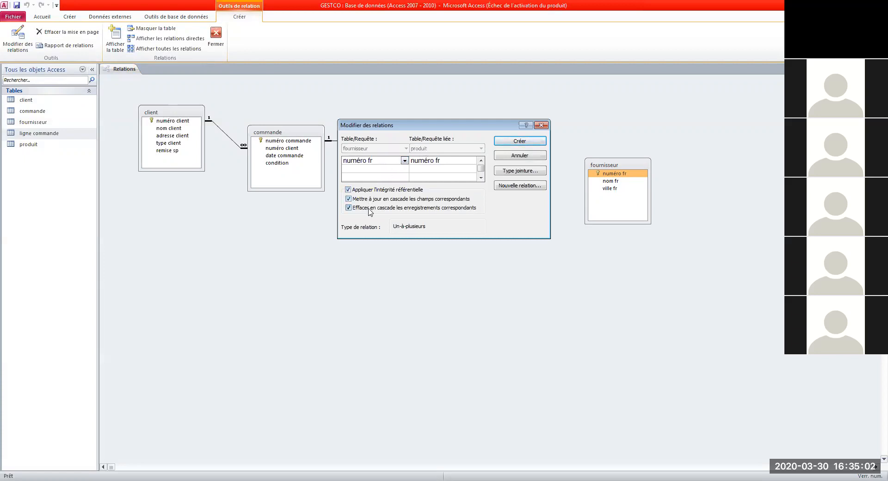
{"action": "left_click", "coordinate": [525, 143]}
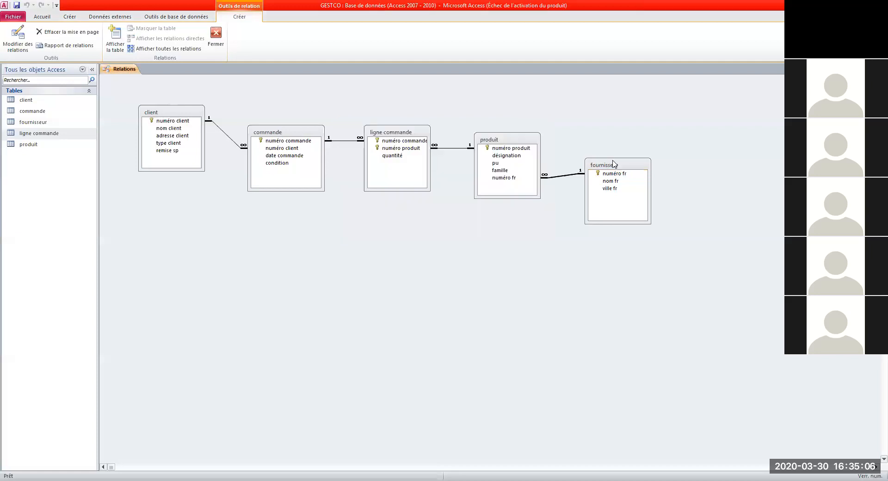
Step: Reposition the fournisseur, ligne commande and client tables to tidy the diagram
{"action": "left_click_drag", "start_coordinate": [614, 165], "coordinate": [605, 155]}
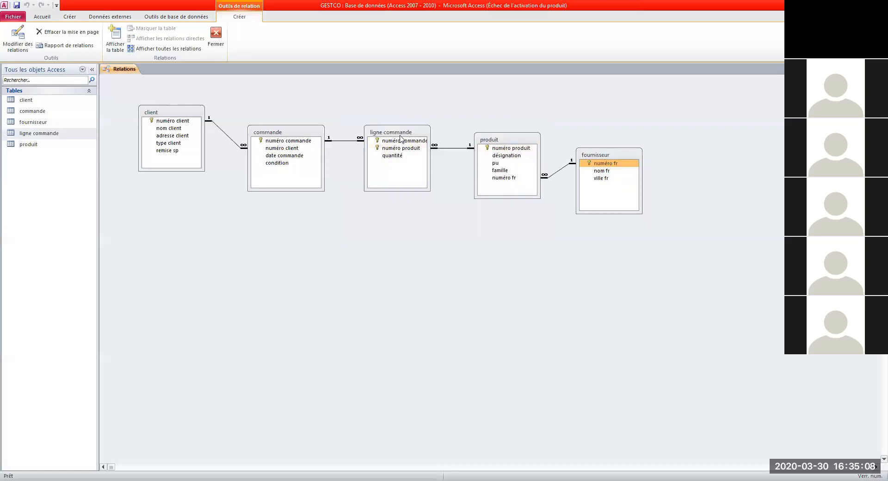
{"action": "left_click_drag", "start_coordinate": [400, 135], "coordinate": [401, 180]}
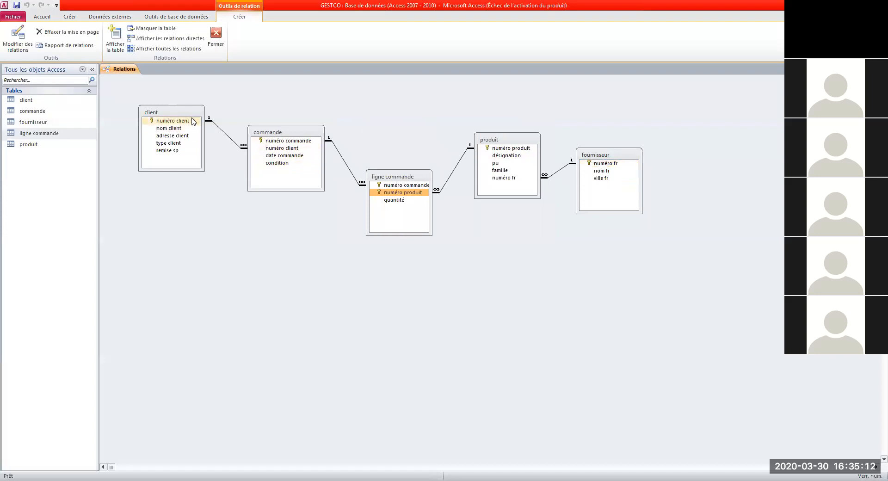
{"action": "left_click_drag", "start_coordinate": [192, 121], "coordinate": [201, 194]}
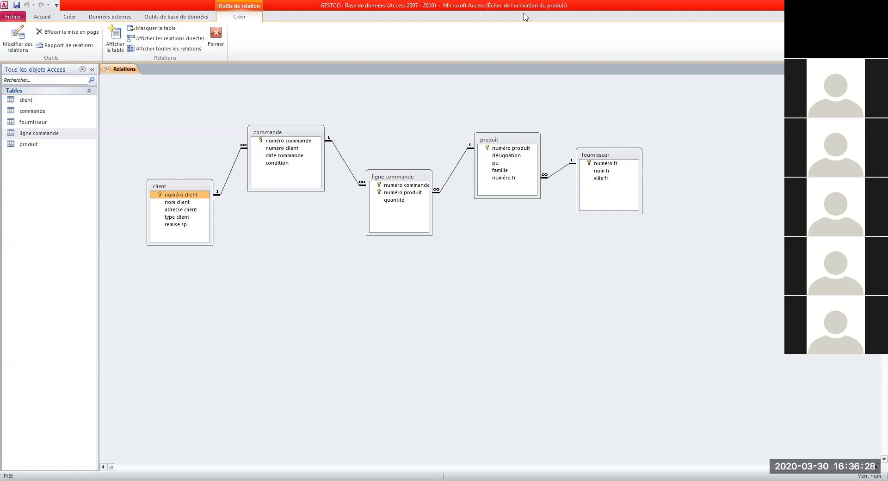
Step: Leave the GESTCO Relationships window and switch to the Word document 'Les requêtes' with Alt+Tab
{"action": "left_click", "coordinate": [526, 17]}
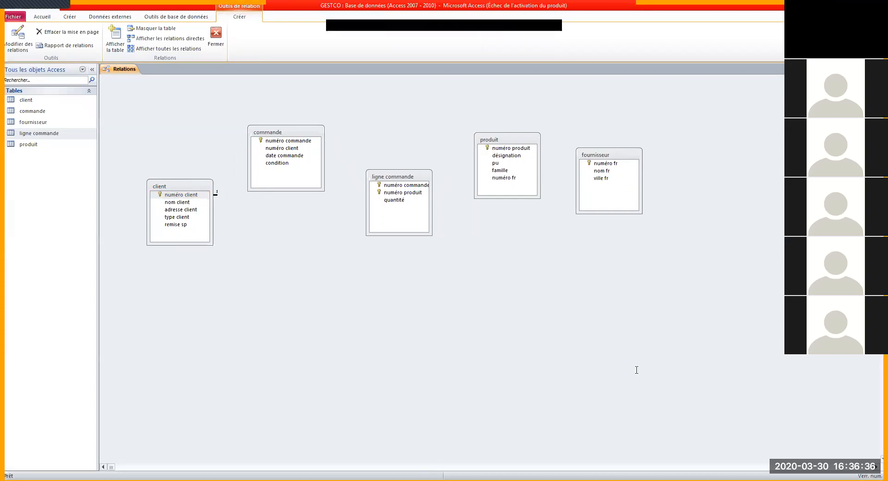
{"action": "key", "text": "alt+Tab"}
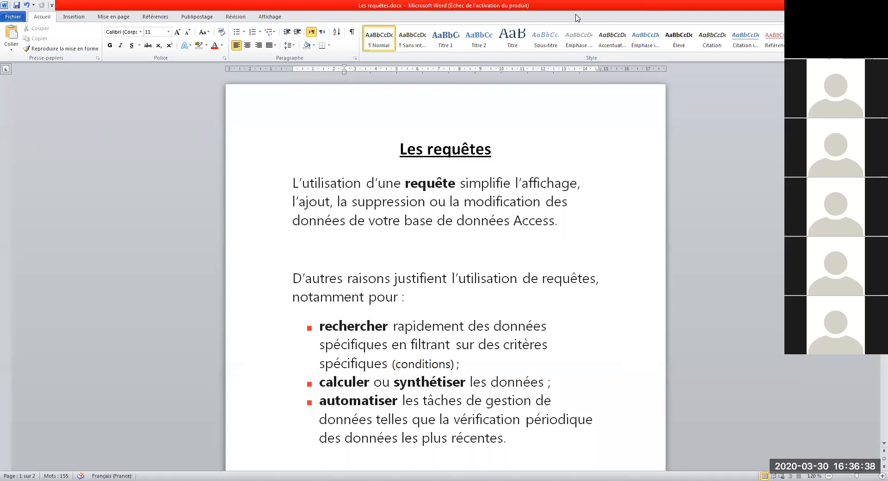